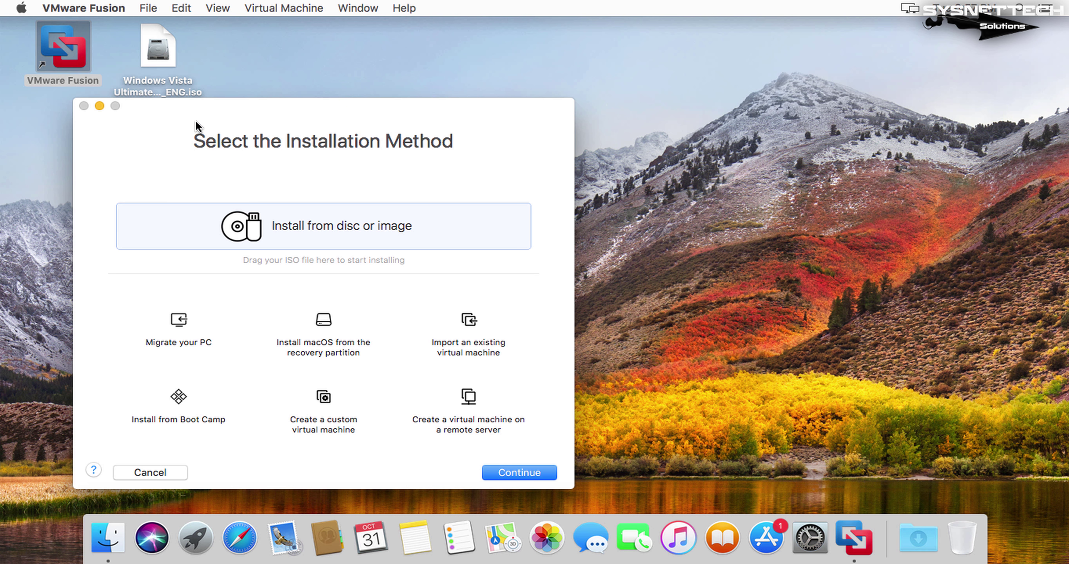
Configure a custom virtual machine for Windows Vista x64 Edition with Legacy BIOS firmware and a new virtual disk.
{"action": "left_click_drag", "start_coordinate": [195, 120], "coordinate": [446, 71]}
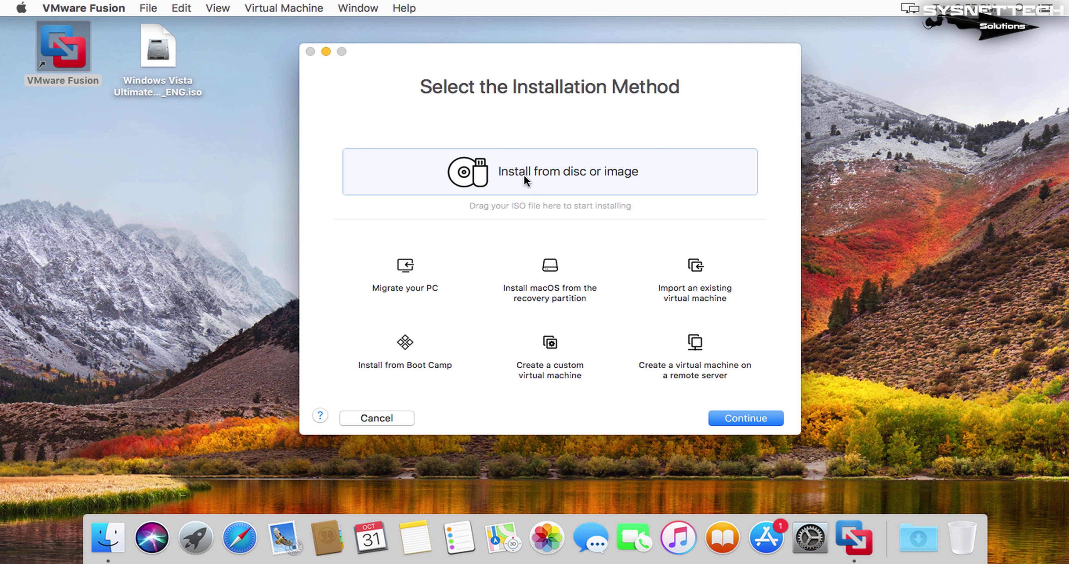
{"action": "left_click", "coordinate": [567, 340]}
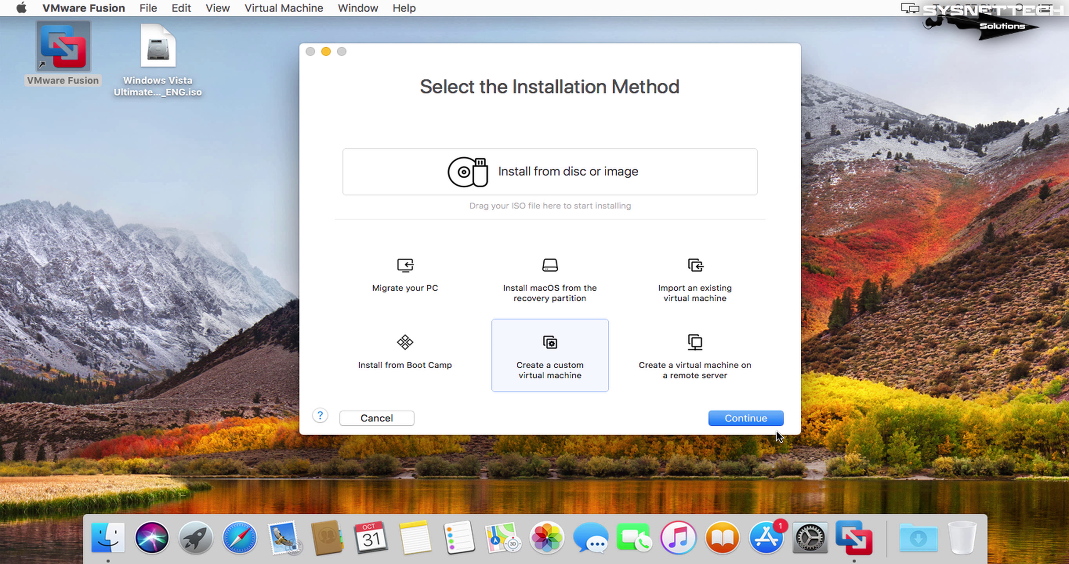
{"action": "left_click", "coordinate": [773, 417]}
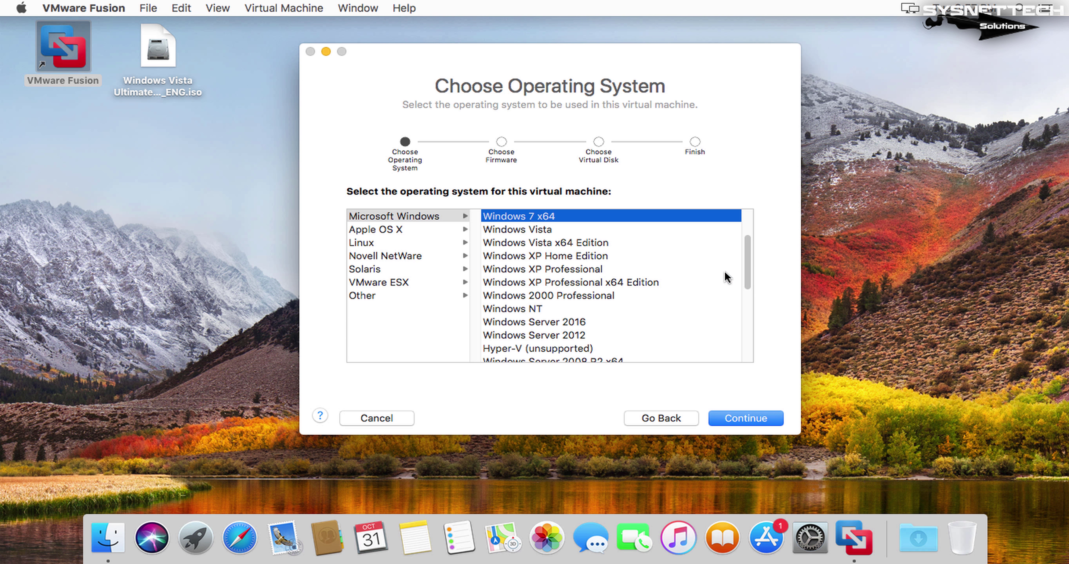
{"action": "left_click", "coordinate": [603, 243]}
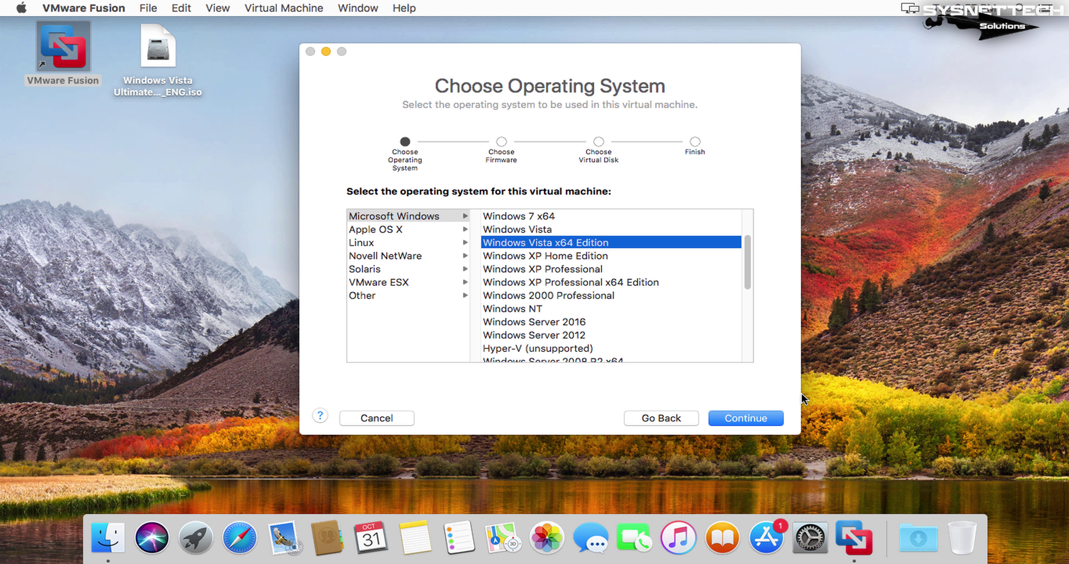
{"action": "left_click", "coordinate": [777, 424]}
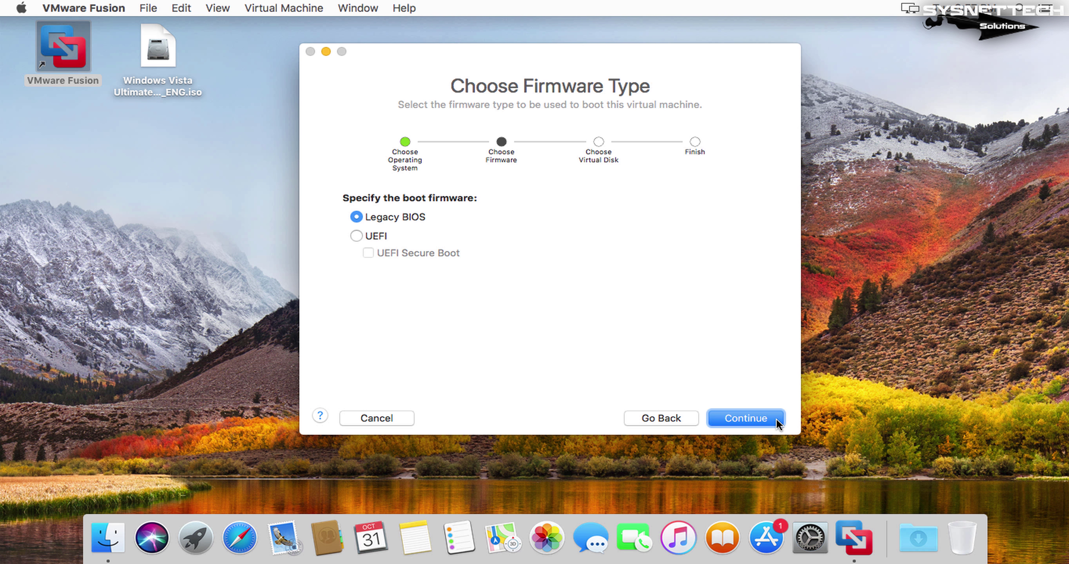
{"action": "left_click", "coordinate": [777, 424]}
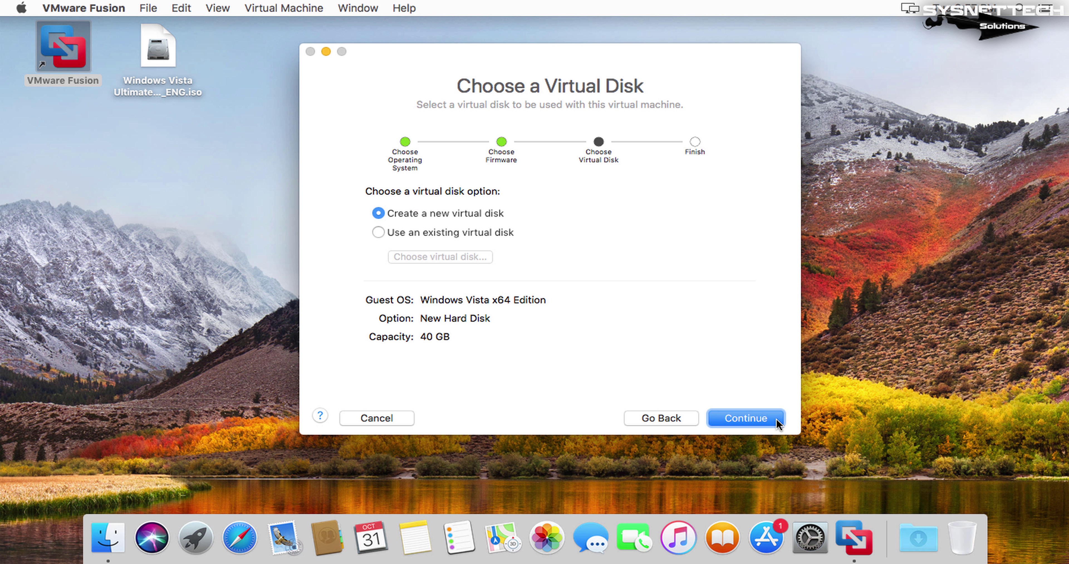
{"action": "left_click", "coordinate": [778, 424]}
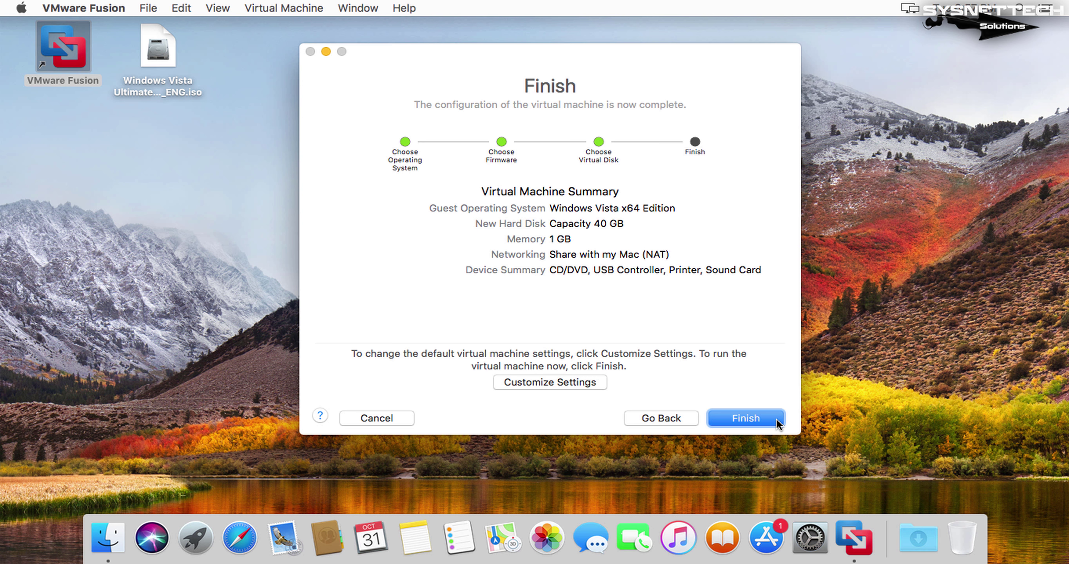
Choose to customize the settings and save the virtual machine as Windows Vista x64 Edition on the DATA drive.
{"action": "left_click", "coordinate": [590, 378]}
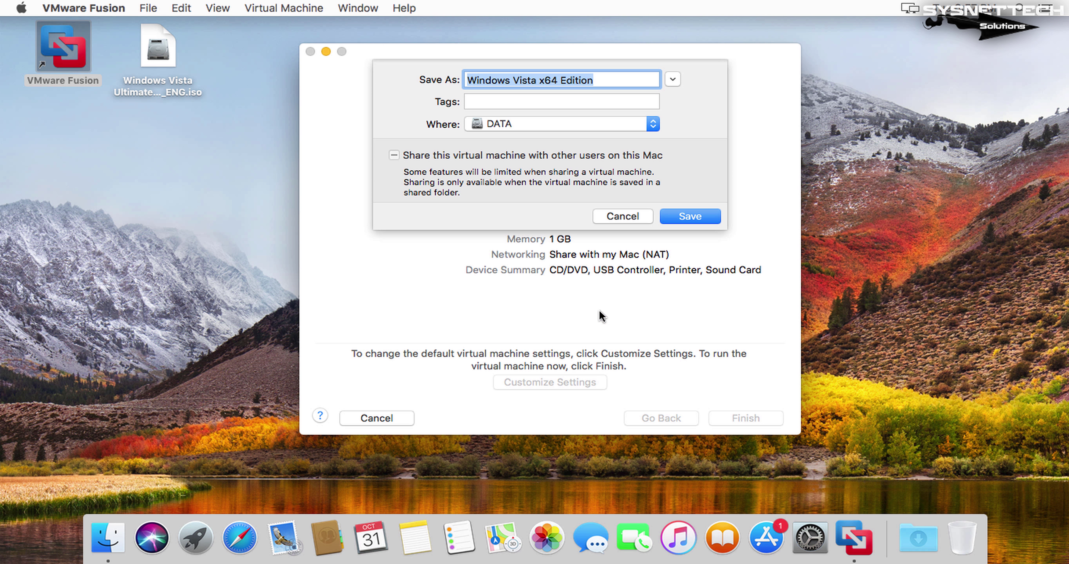
{"action": "left_click", "coordinate": [655, 127]}
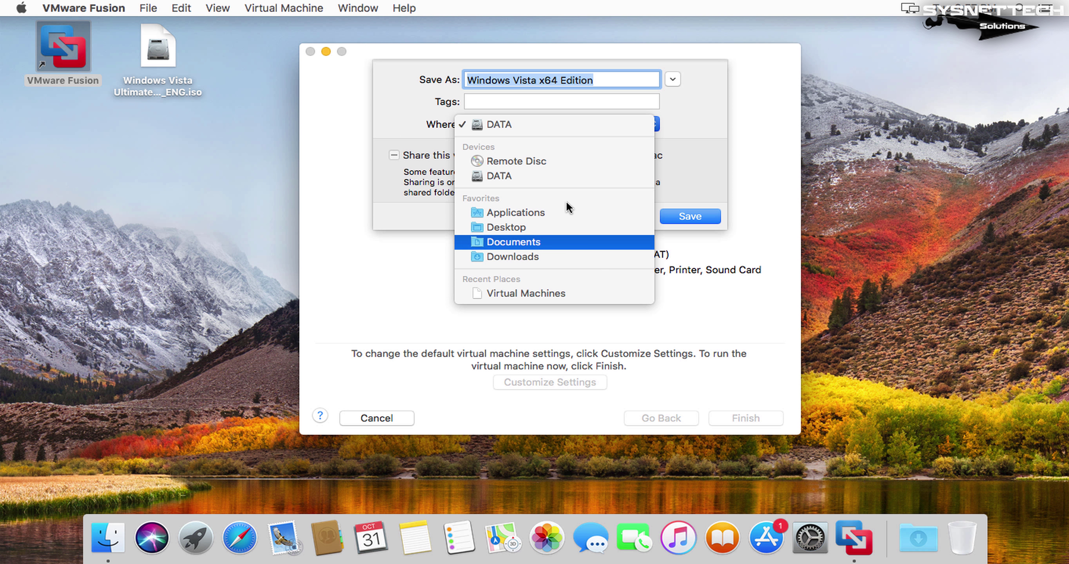
{"action": "left_click", "coordinate": [556, 177]}
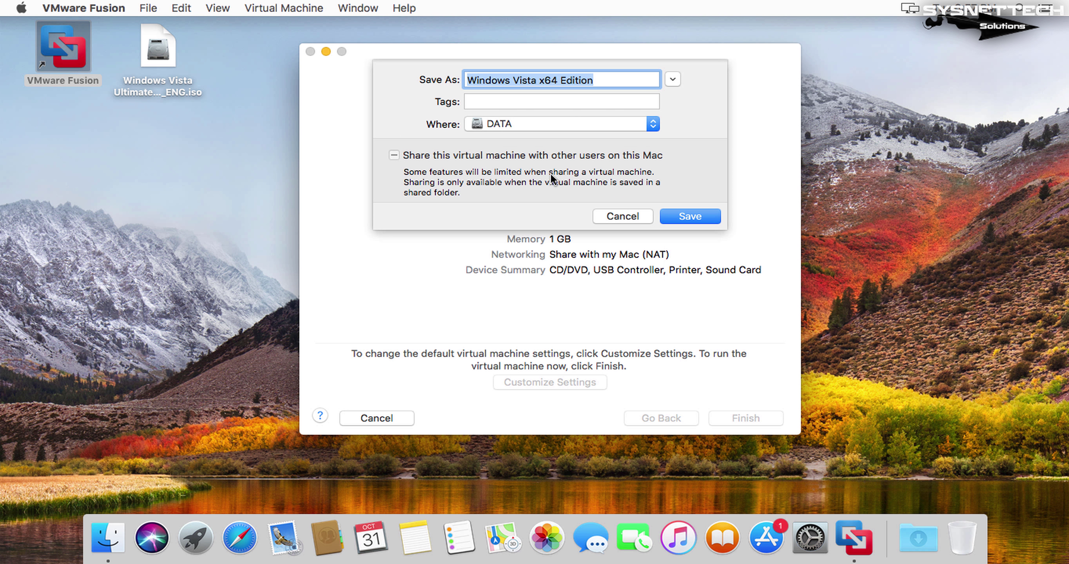
{"action": "left_click", "coordinate": [691, 216]}
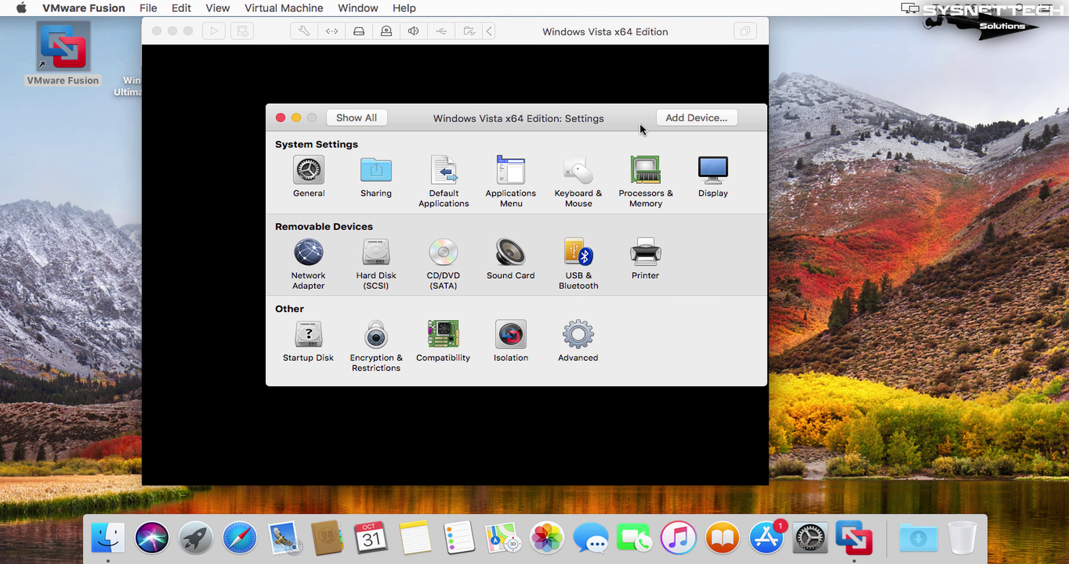
Set the virtual machine's memory to 2048 MB.
{"action": "left_click", "coordinate": [653, 178]}
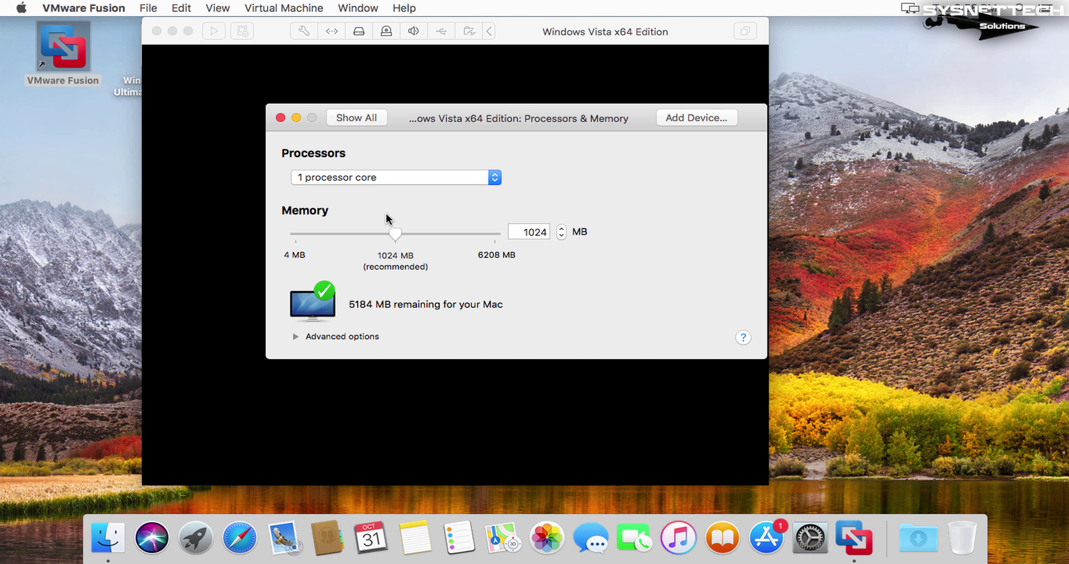
{"action": "left_click_drag", "start_coordinate": [396, 234], "coordinate": [462, 235]}
{"action": "left_click", "coordinate": [562, 236]}
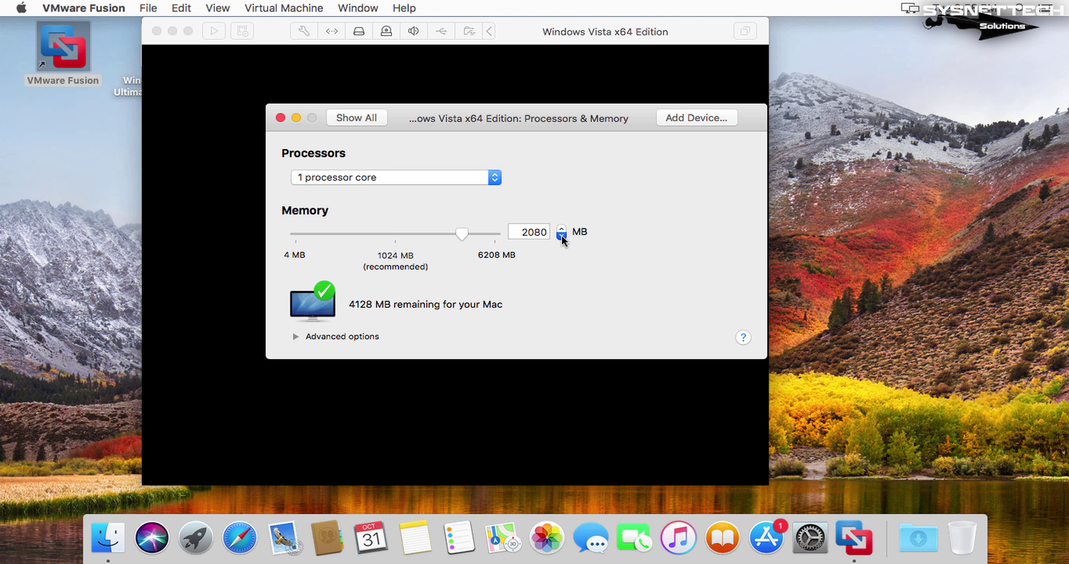
{"action": "left_click", "coordinate": [562, 236]}
{"action": "left_click", "coordinate": [561, 236]}
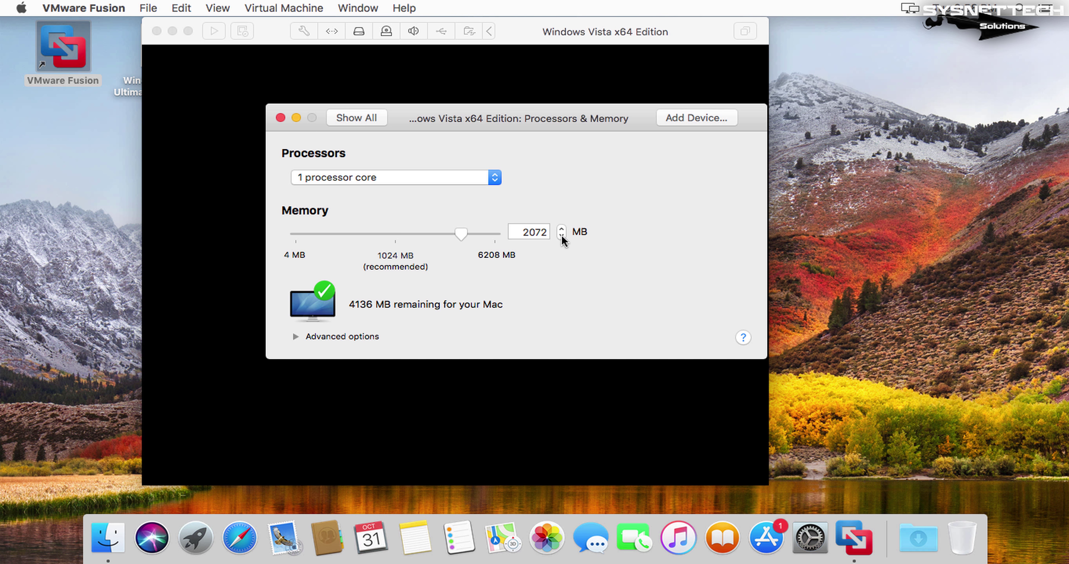
{"action": "left_click", "coordinate": [562, 235]}
{"action": "left_click", "coordinate": [561, 236]}
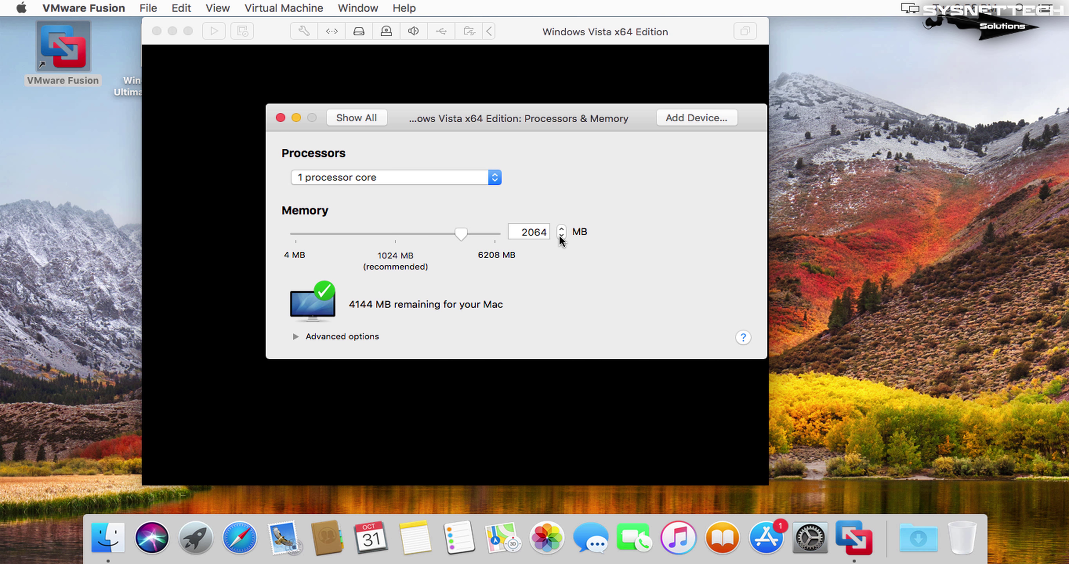
{"action": "left_click", "coordinate": [561, 236]}
{"action": "left_click", "coordinate": [562, 236]}
{"action": "left_click", "coordinate": [561, 236]}
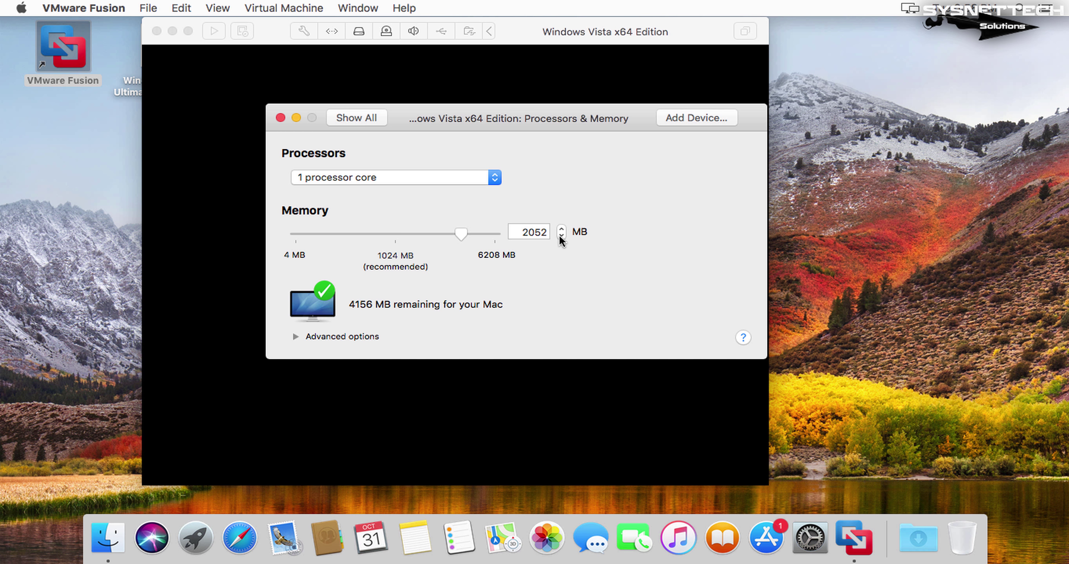
{"action": "left_click", "coordinate": [561, 236]}
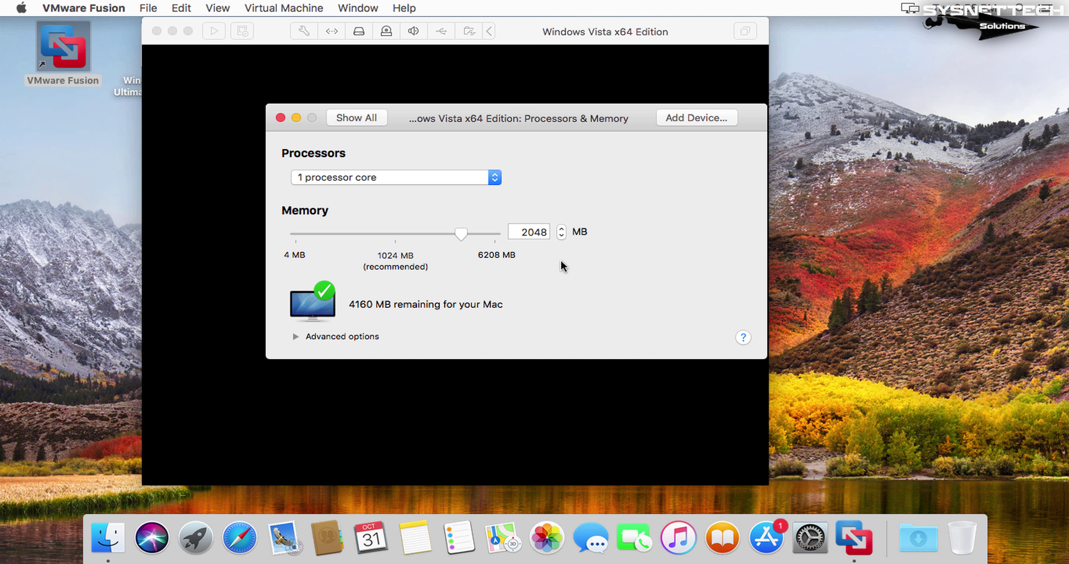
Attach Windows Vista Ultimate SP2 32-64bit_ENG.iso from the Desktop to the CD/DVD (SATA) drive and close the virtual machine settings.
{"action": "left_click", "coordinate": [341, 118]}
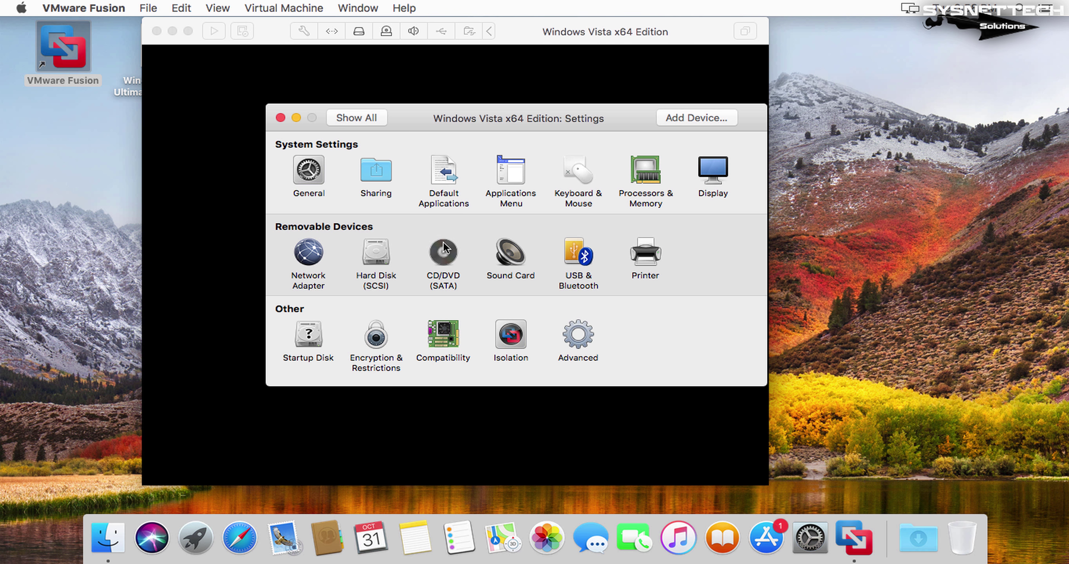
{"action": "left_click", "coordinate": [444, 252]}
{"action": "left_click", "coordinate": [530, 206]}
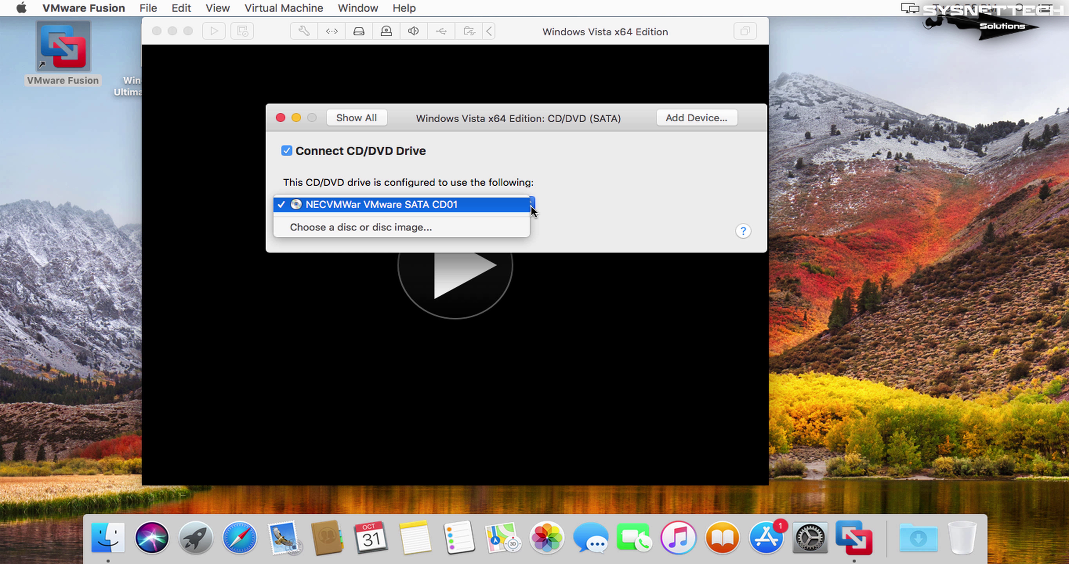
{"action": "left_click", "coordinate": [509, 228]}
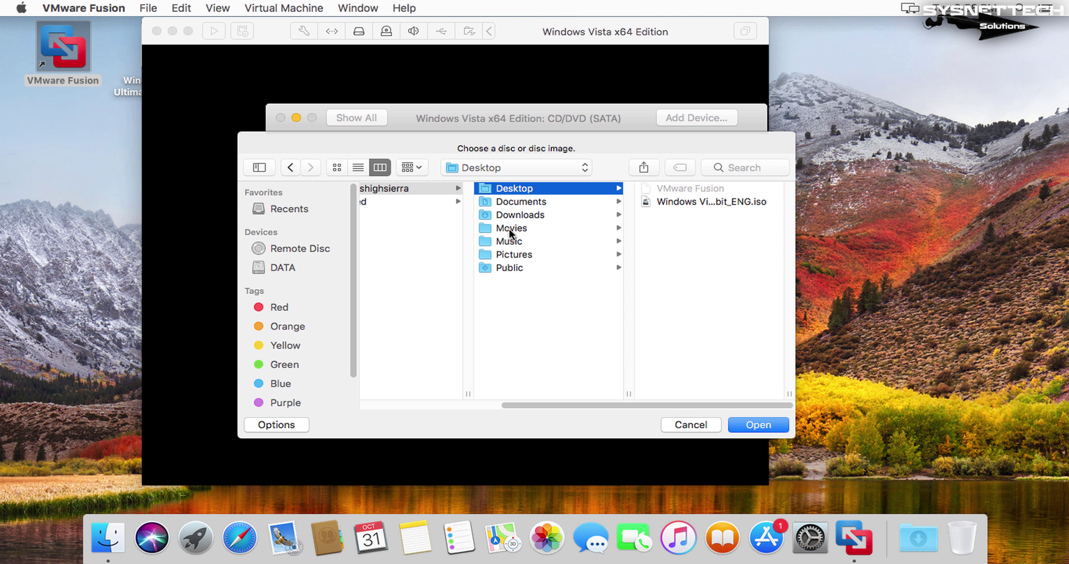
{"action": "left_click", "coordinate": [304, 268]}
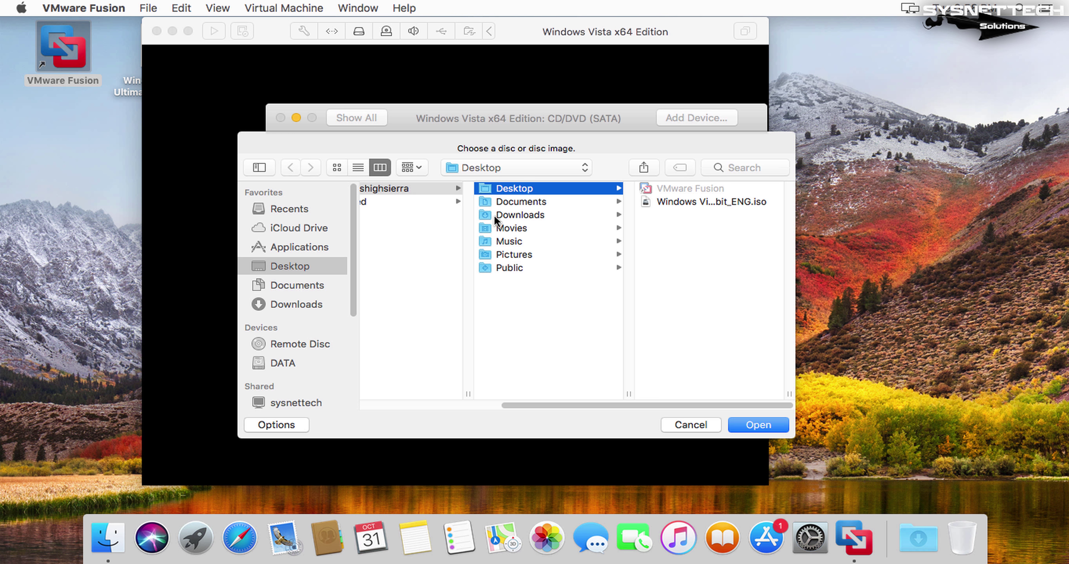
{"action": "left_click", "coordinate": [705, 203]}
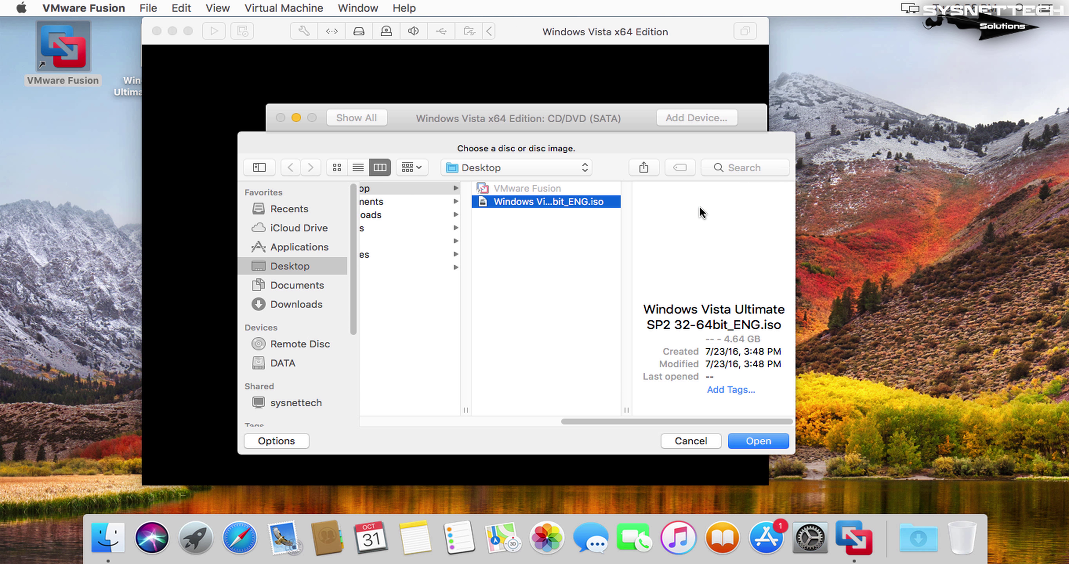
{"action": "left_click_drag", "start_coordinate": [784, 324], "coordinate": [657, 306]}
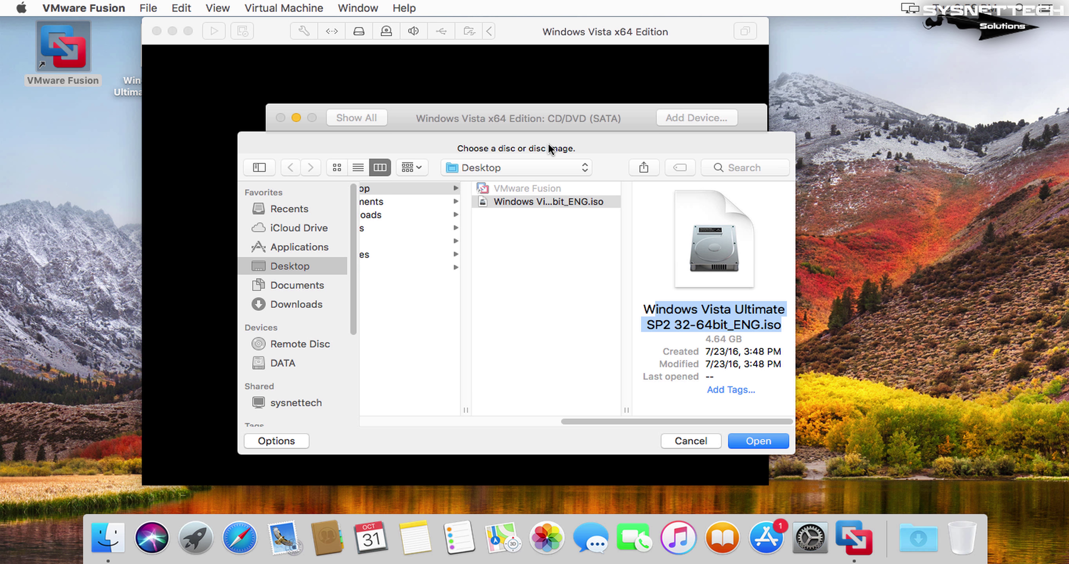
{"action": "left_click", "coordinate": [536, 202]}
{"action": "double_click", "coordinate": [539, 203]}
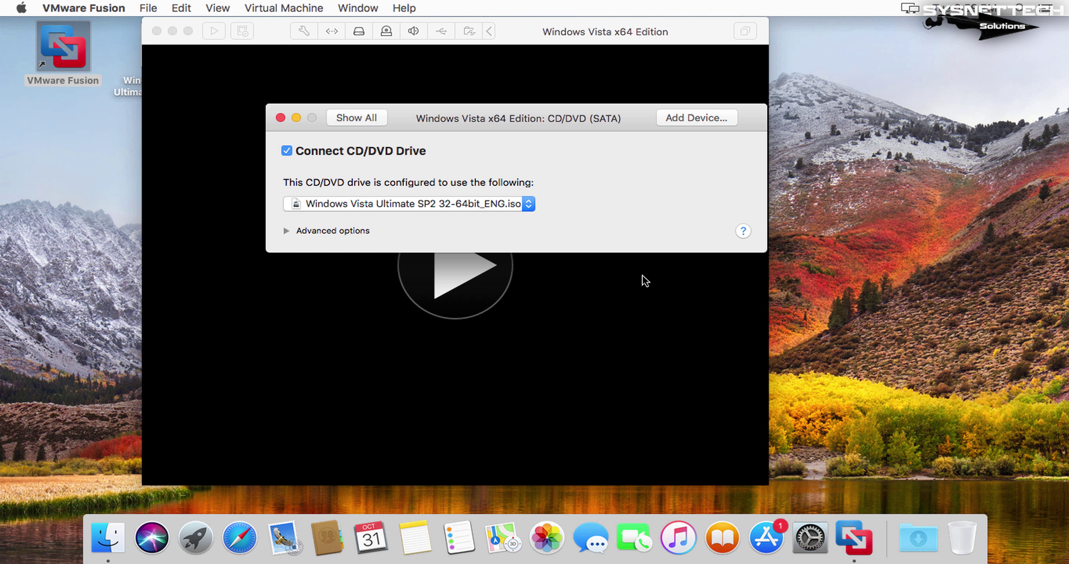
{"action": "left_click", "coordinate": [357, 117]}
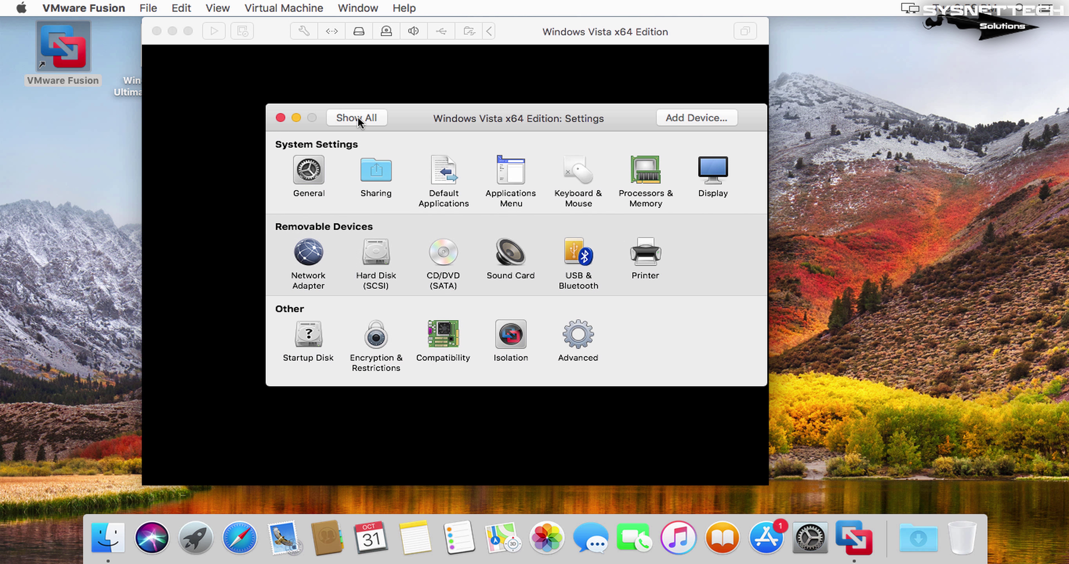
{"action": "left_click", "coordinate": [280, 118]}
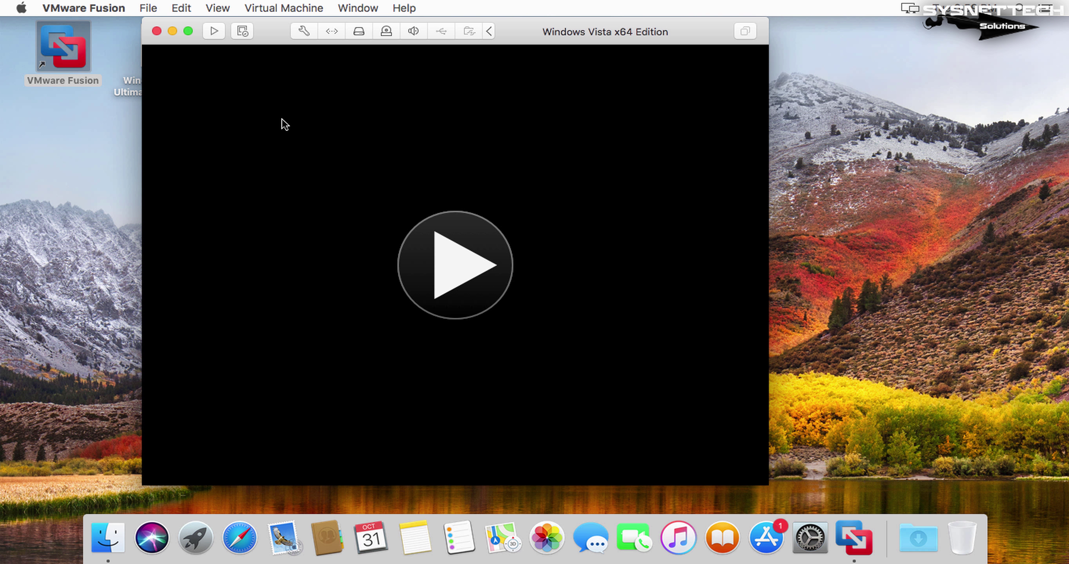
Power on the virtual machine, agreeing to continue in a nested environment, and boot the Windows Vista x64 Setup entry.
{"action": "left_click", "coordinate": [441, 249]}
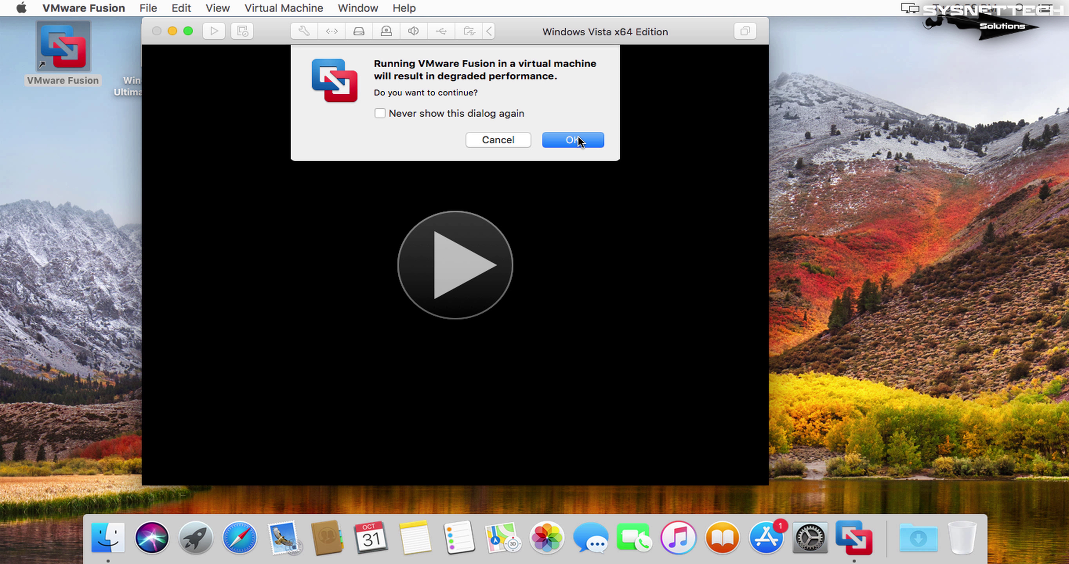
{"action": "left_click", "coordinate": [579, 142]}
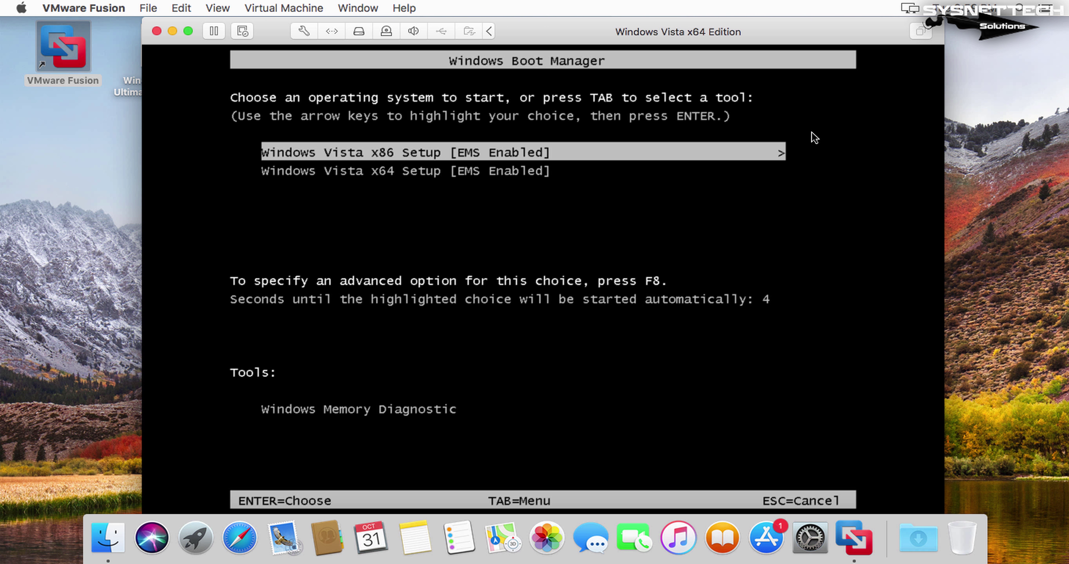
{"action": "left_click", "coordinate": [782, 172]}
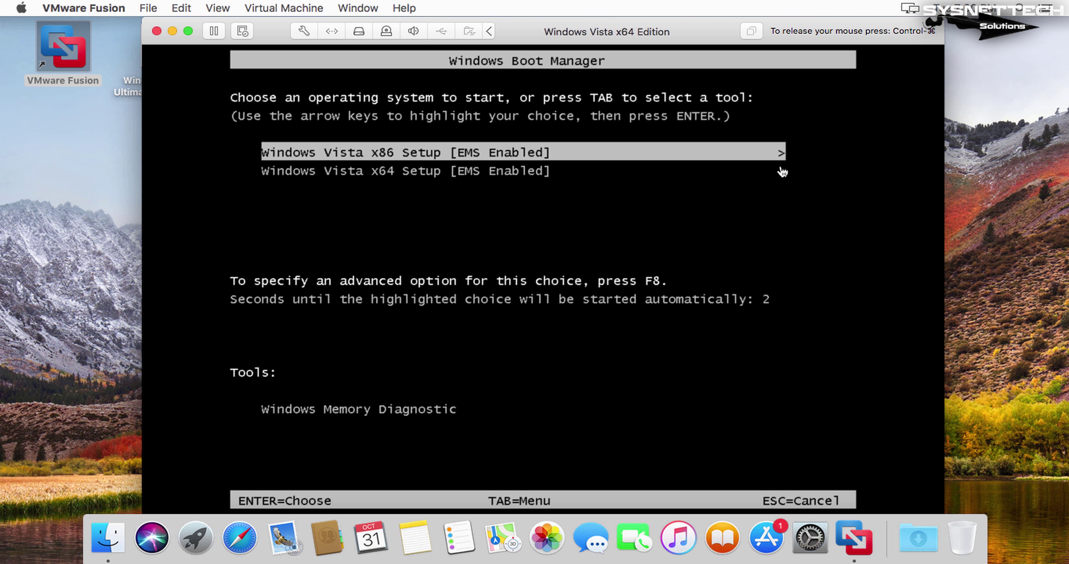
{"action": "key", "text": "Down"}
{"action": "key", "text": "Return"}
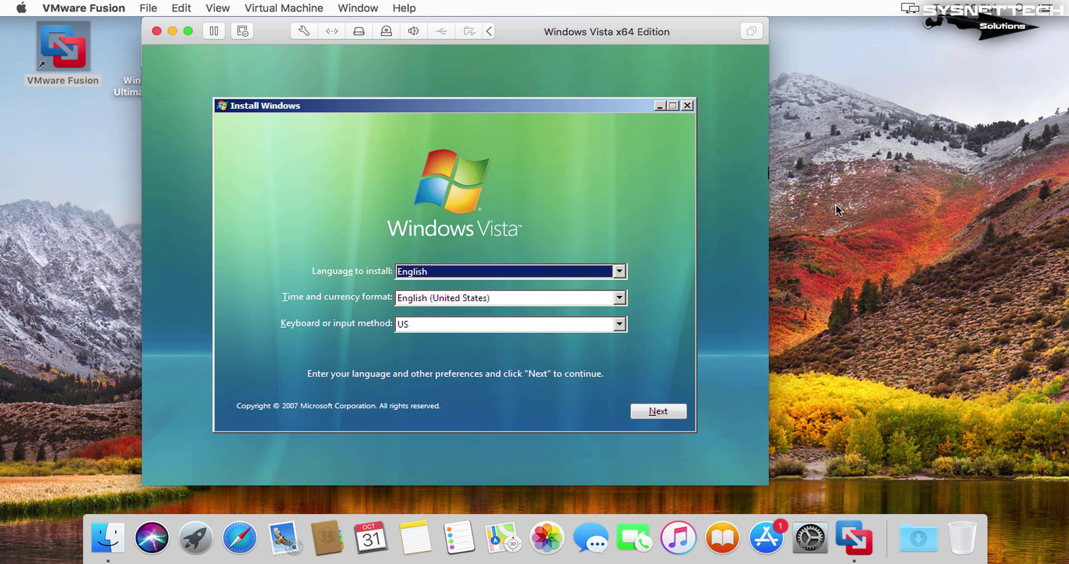
Accept English, English (United States) and US keyboard as the setup preferences and start the Windows Vista installation.
{"action": "left_click", "coordinate": [663, 401]}
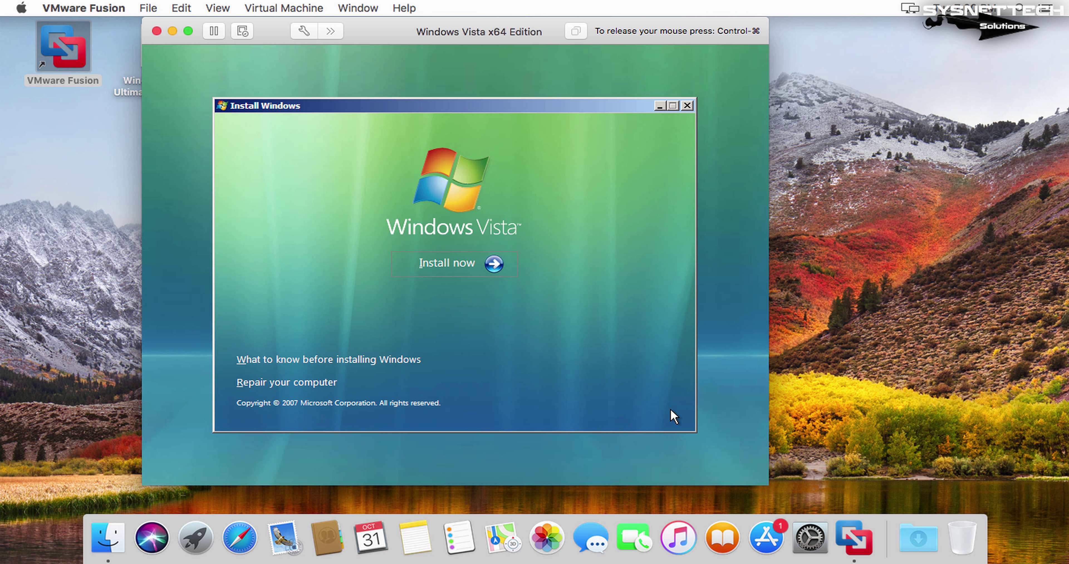
{"action": "left_click", "coordinate": [488, 273]}
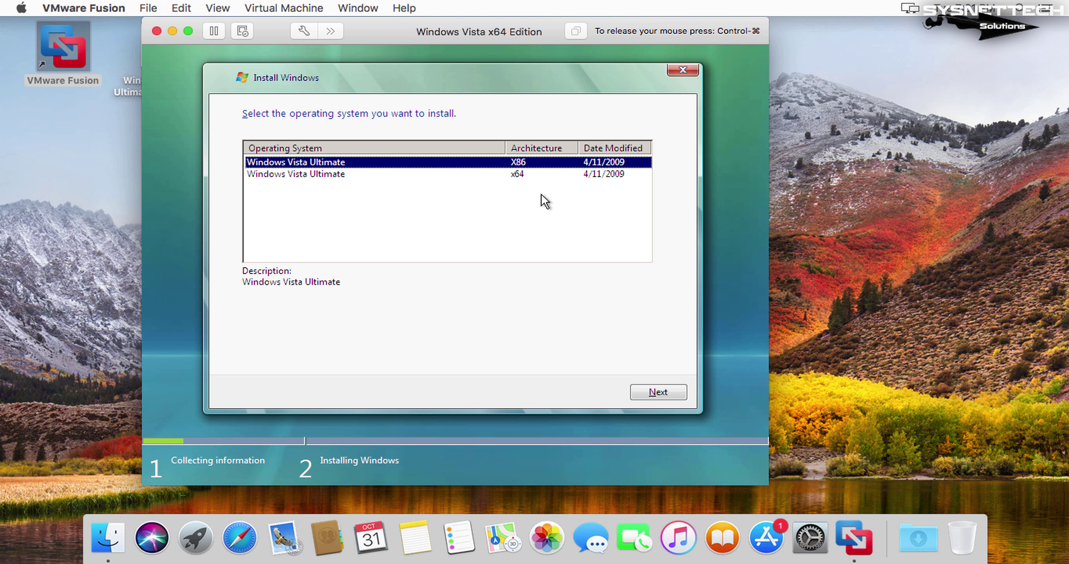
Choose the x64 edition of Windows Vista Ultimate to install and accept the license terms.
{"action": "left_click", "coordinate": [542, 175]}
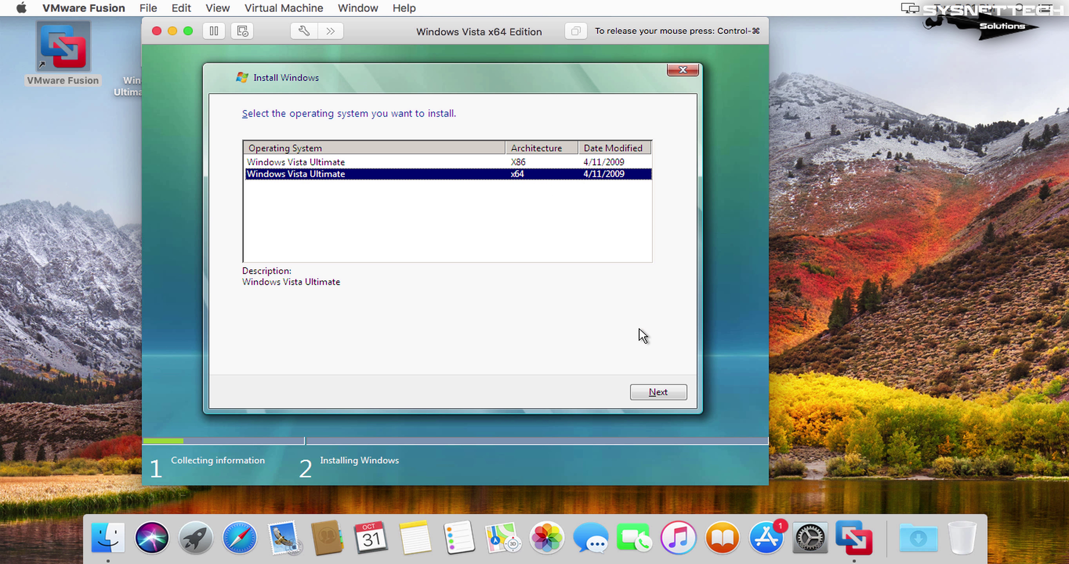
{"action": "left_click", "coordinate": [679, 393]}
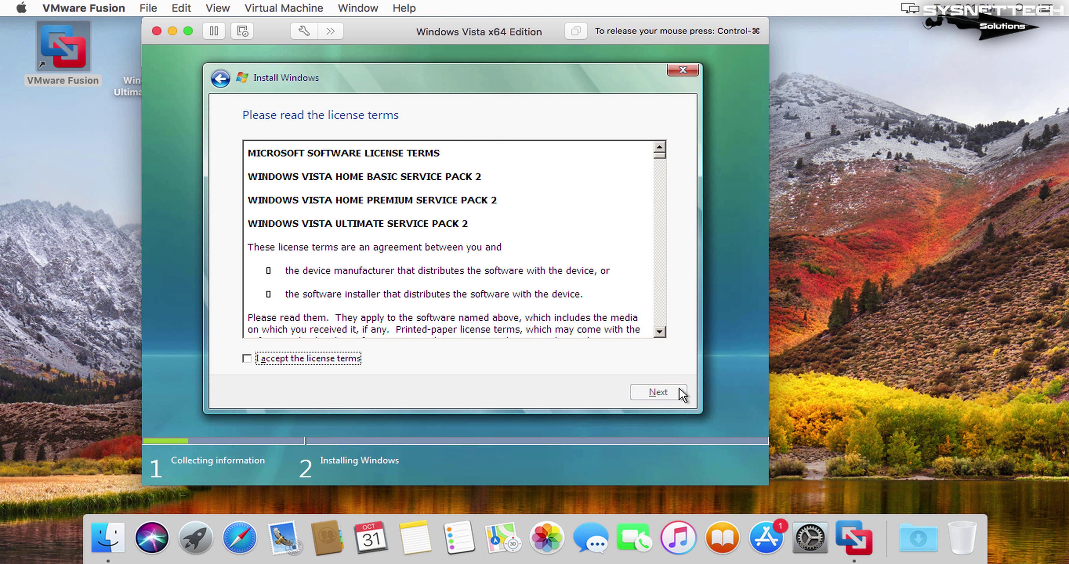
{"action": "left_click", "coordinate": [358, 361]}
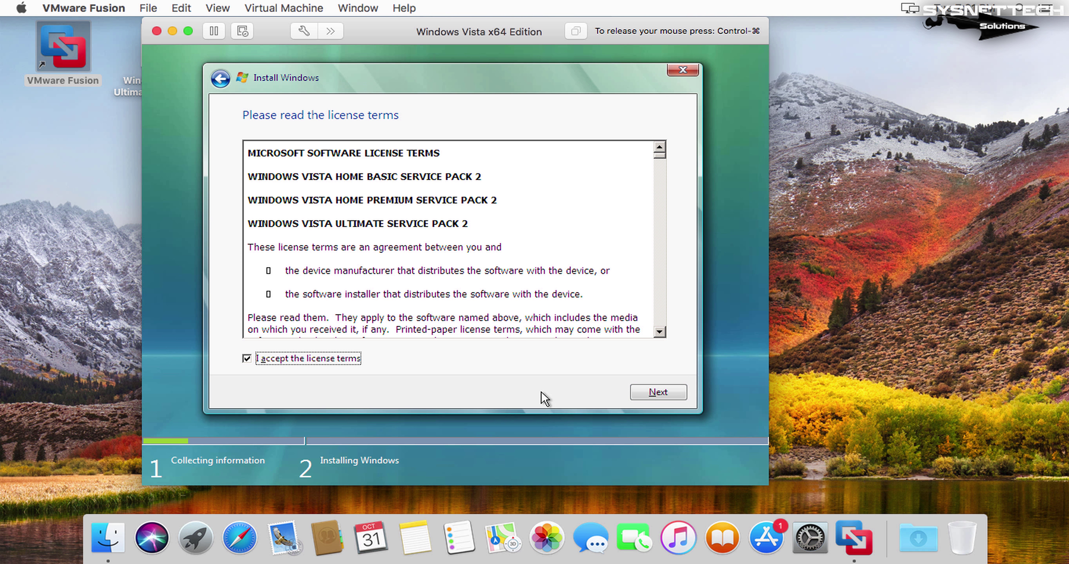
Choose the custom installation type, create a primary partition from Disk 0's unallocated space and start installing Windows on it.
{"action": "left_click", "coordinate": [673, 397]}
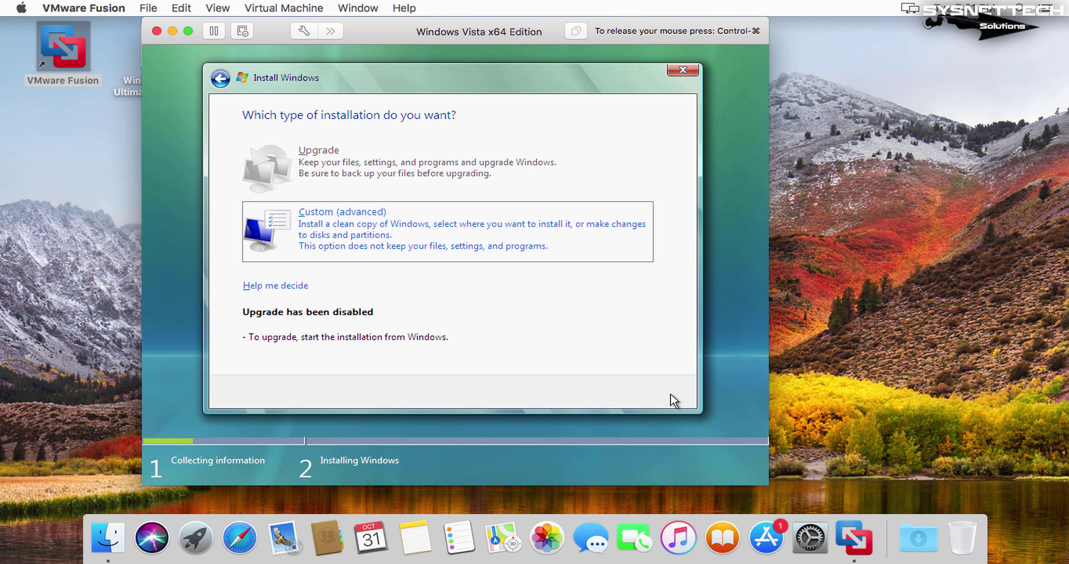
{"action": "left_click", "coordinate": [602, 258]}
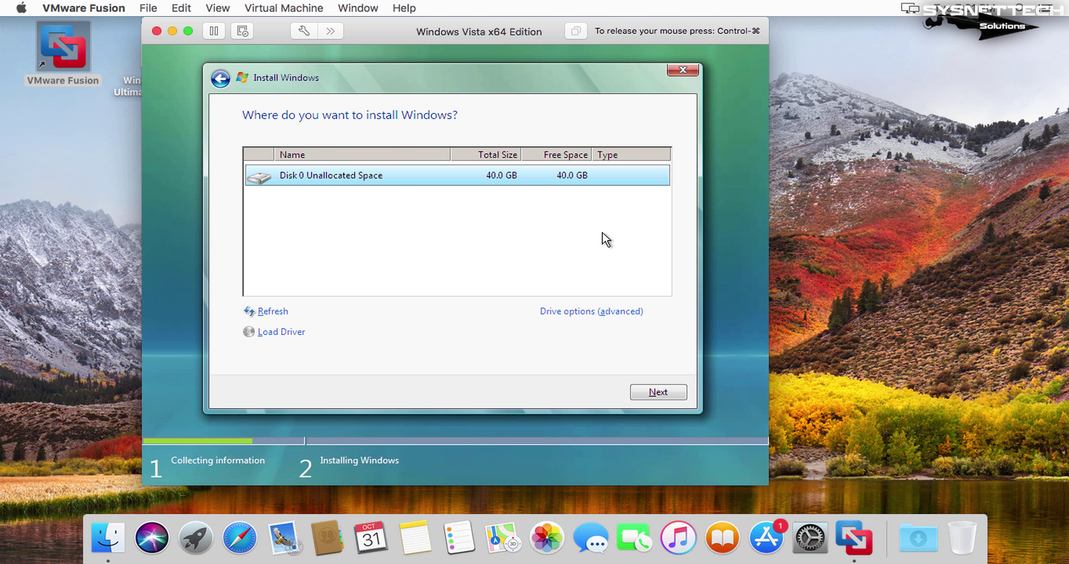
{"action": "left_click", "coordinate": [605, 312]}
{"action": "left_click", "coordinate": [594, 317]}
{"action": "left_click", "coordinate": [610, 333]}
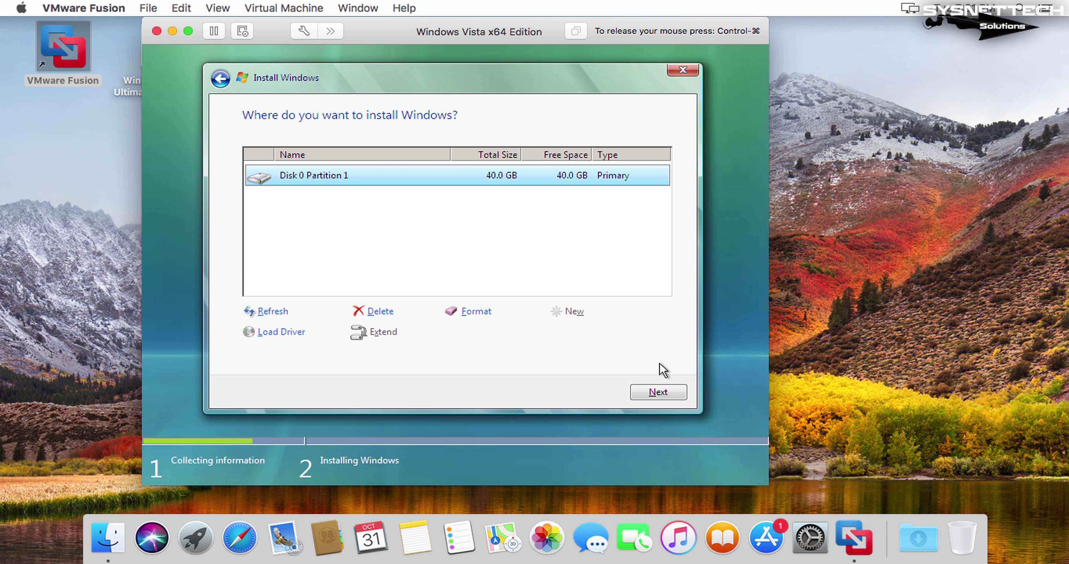
{"action": "left_click", "coordinate": [673, 391]}
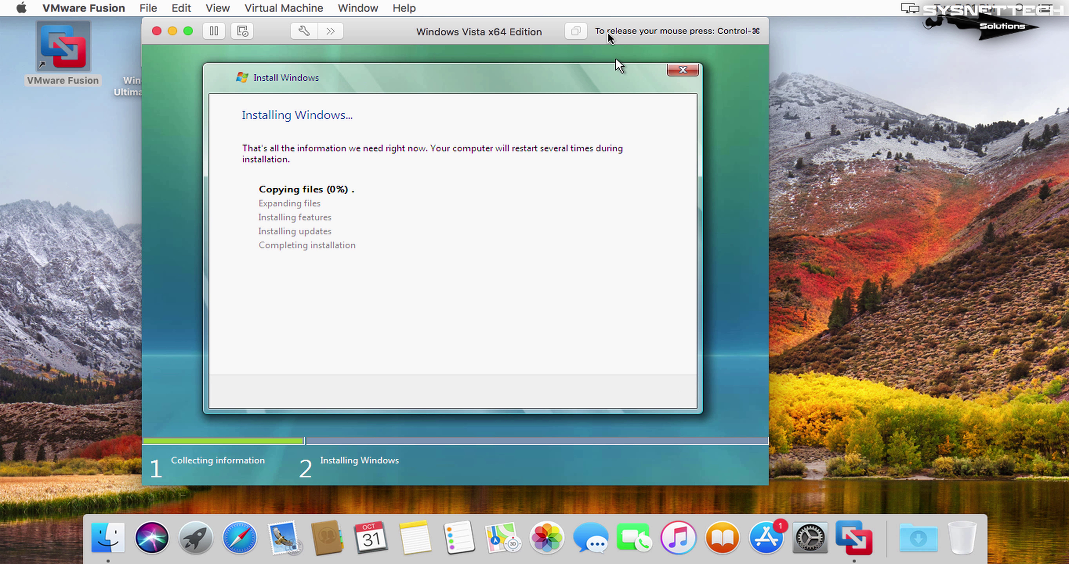
{"action": "left_click_drag", "start_coordinate": [522, 31], "coordinate": [600, 35]}
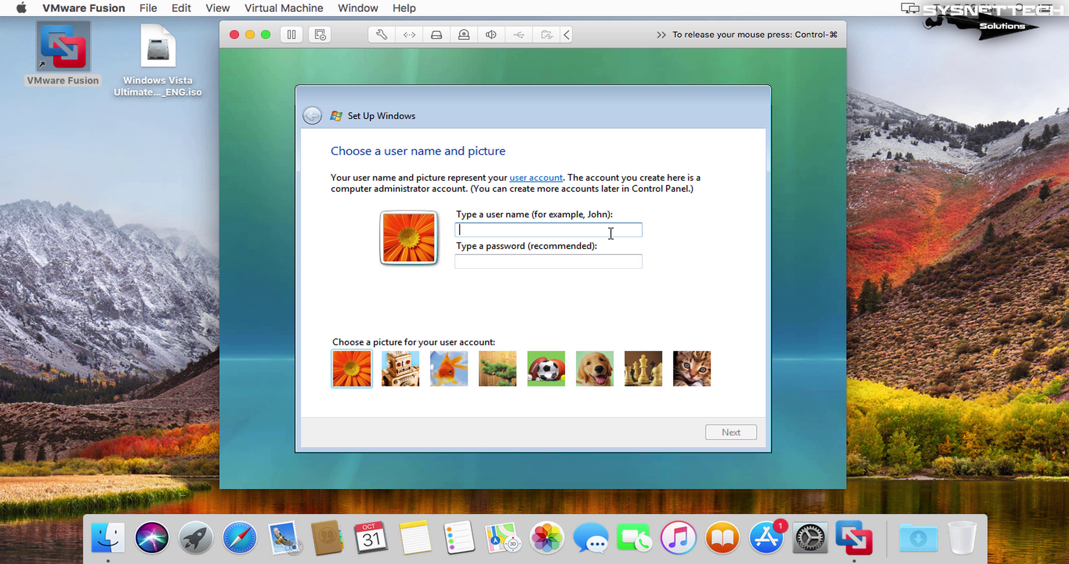
Set up the user account USER with the robot picture and no password, accepting USER-PC as the computer name.
{"action": "type", "text": "USER"}
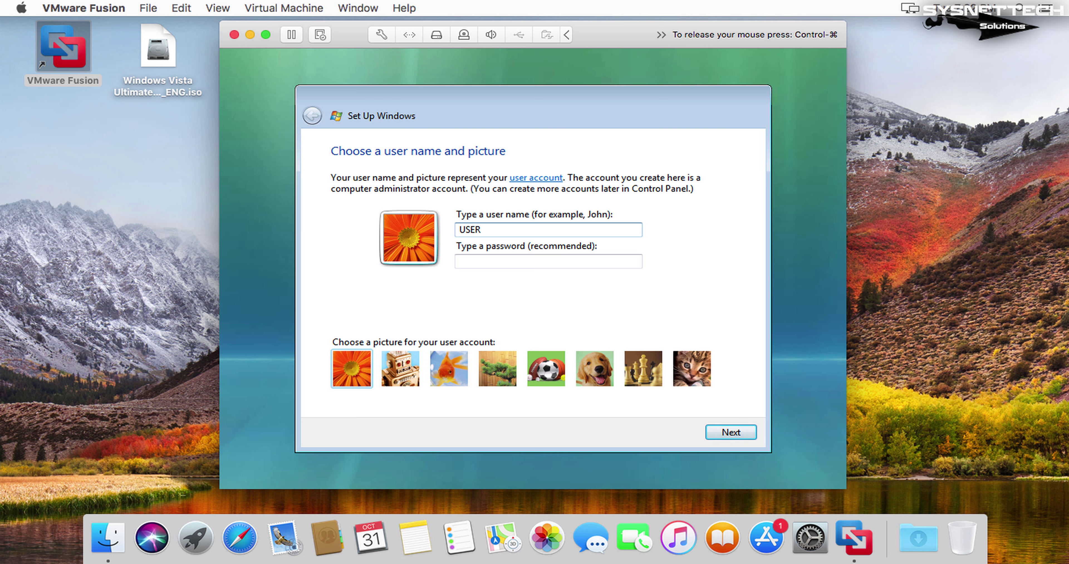
{"action": "left_click", "coordinate": [401, 372]}
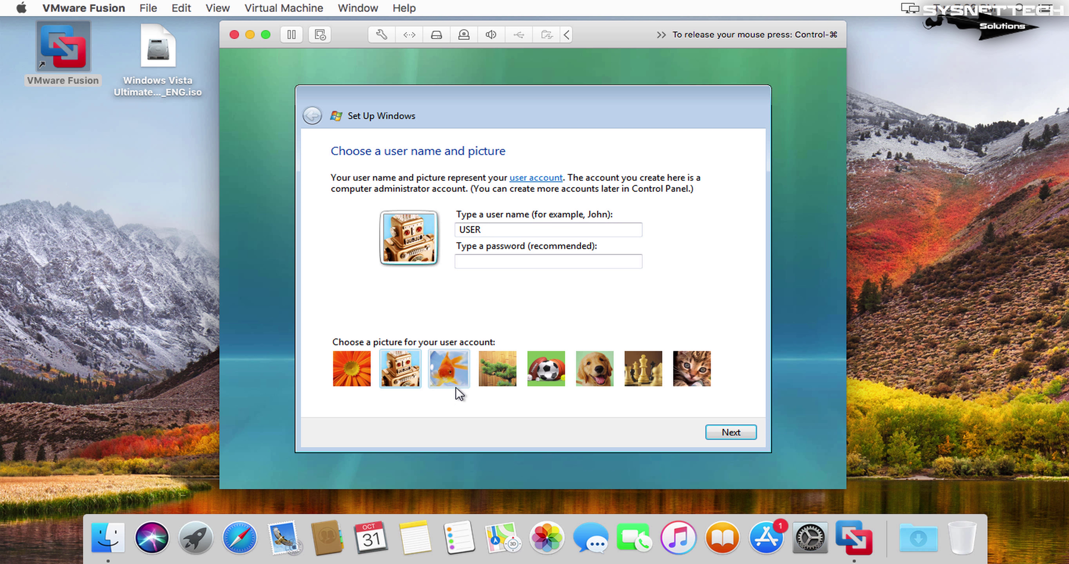
{"action": "left_click", "coordinate": [727, 434]}
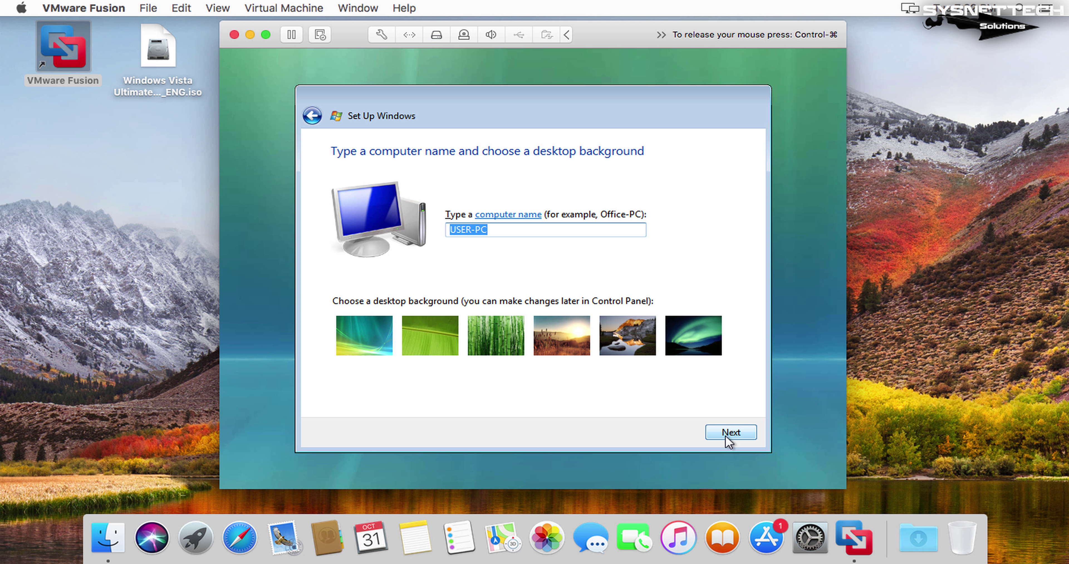
{"action": "left_click", "coordinate": [725, 436]}
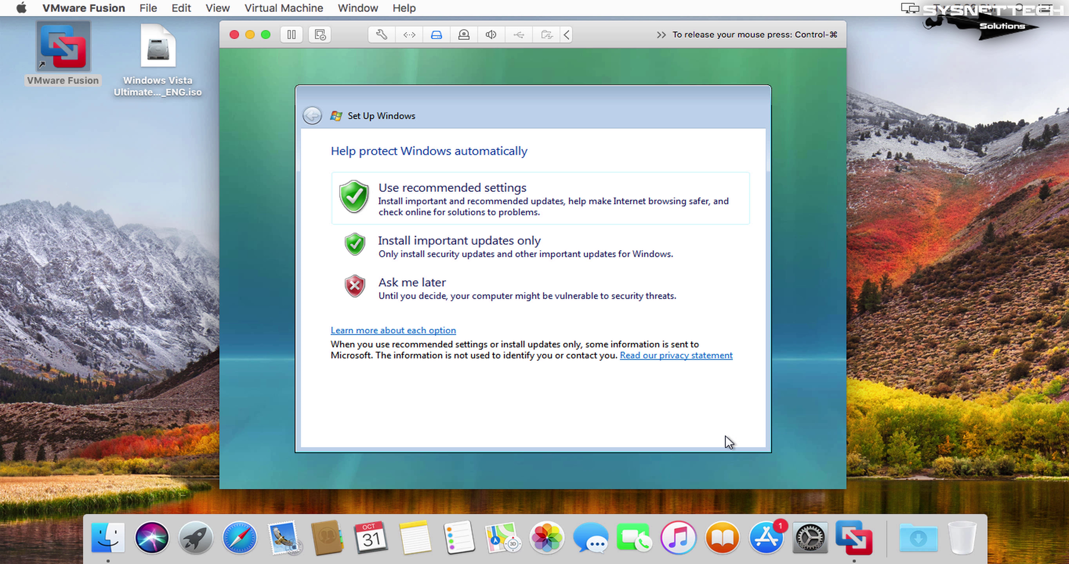
Complete Windows setup with update protection set to Ask me later, Pacific Time accepted and Work as the computer's location, and start Windows.
{"action": "left_click", "coordinate": [547, 295]}
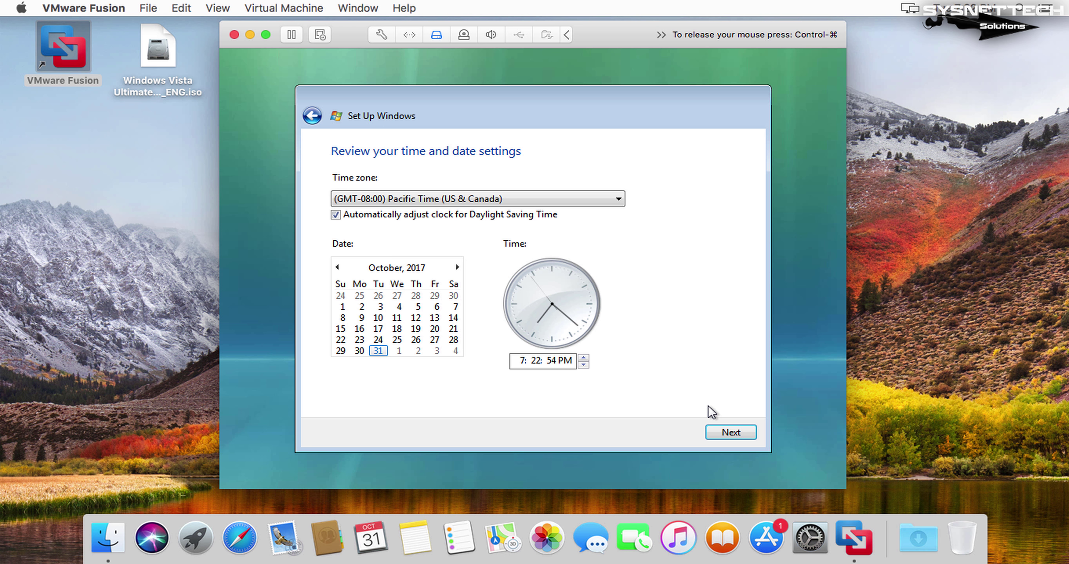
{"action": "left_click", "coordinate": [729, 431]}
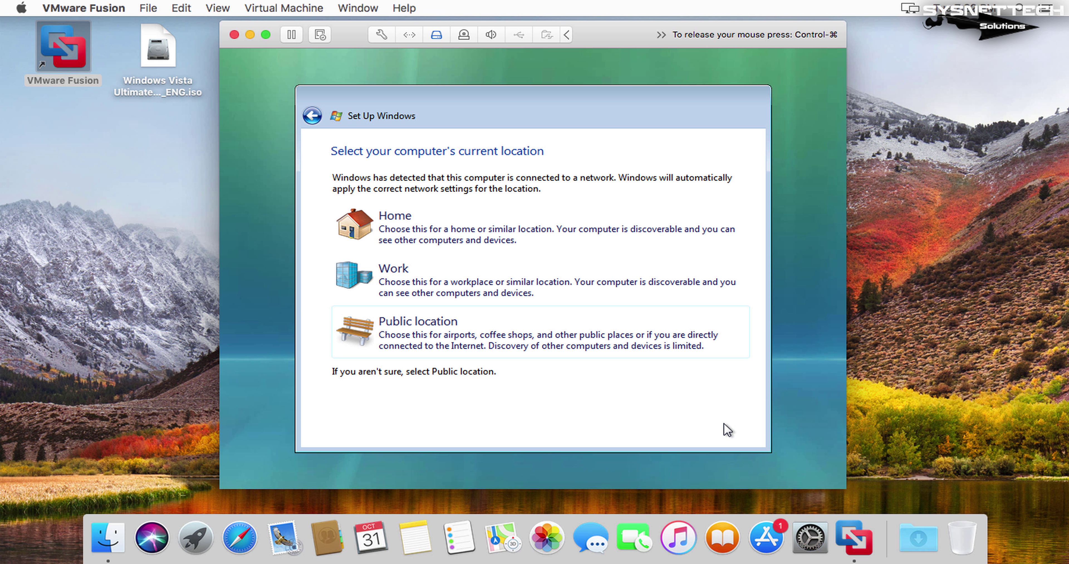
{"action": "left_click", "coordinate": [548, 291]}
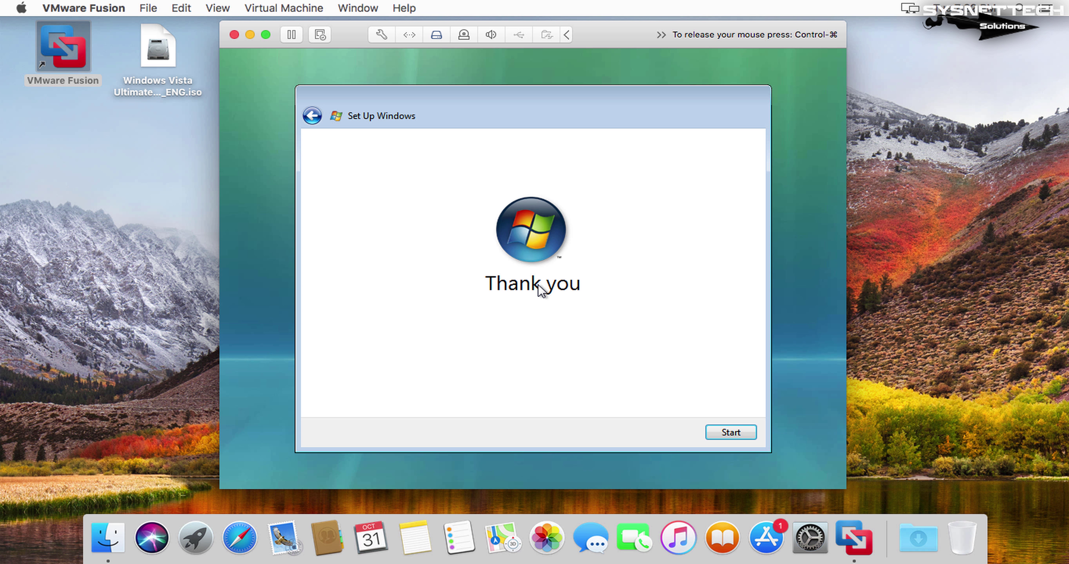
{"action": "left_click", "coordinate": [726, 431]}
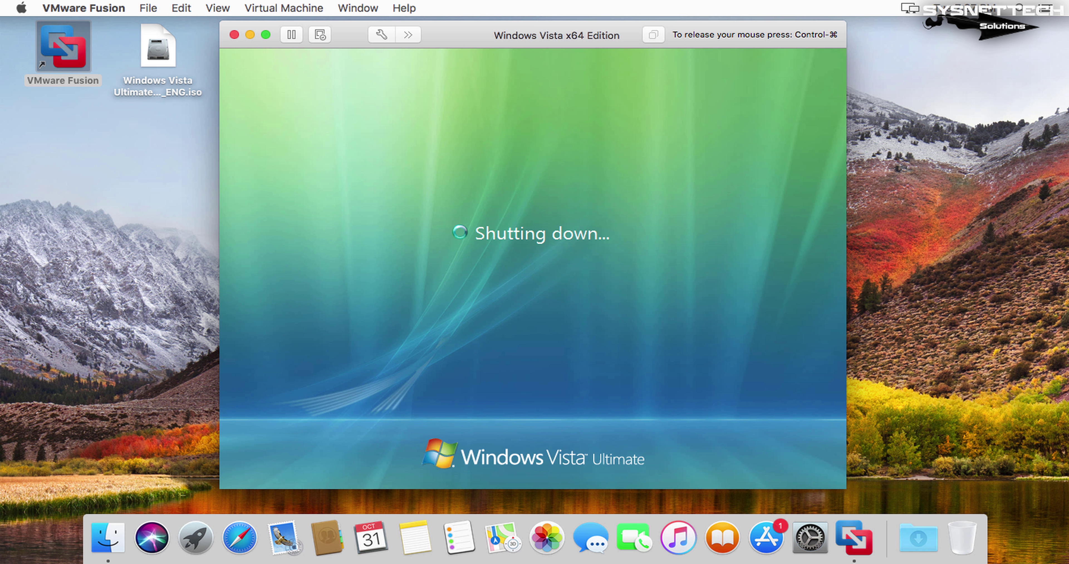
{"action": "key", "text": "Return"}
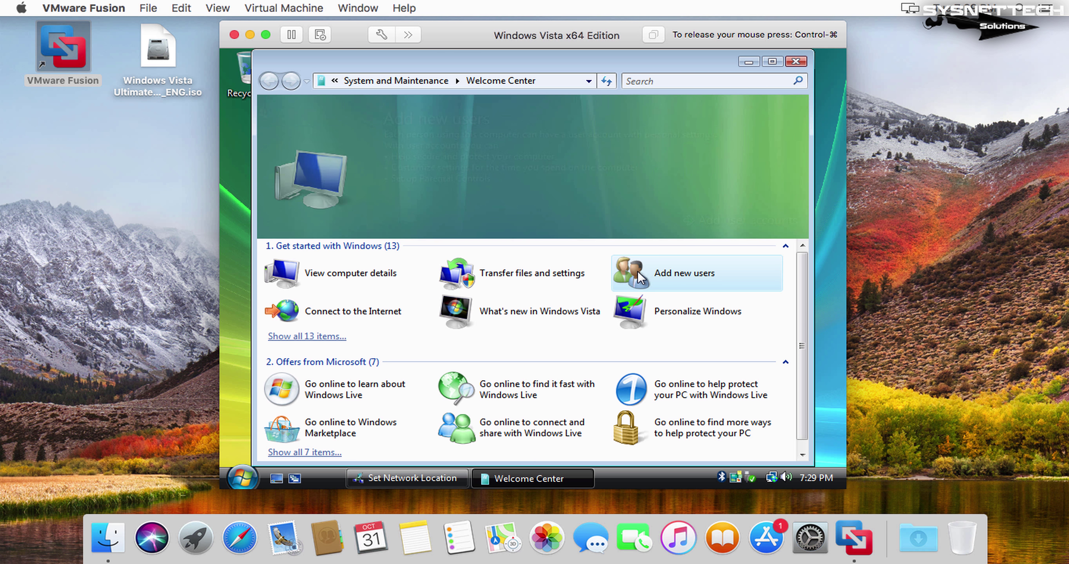
Open the computer's system properties to examine the Windows edition and system details, and close the window.
{"action": "left_click", "coordinate": [788, 64]}
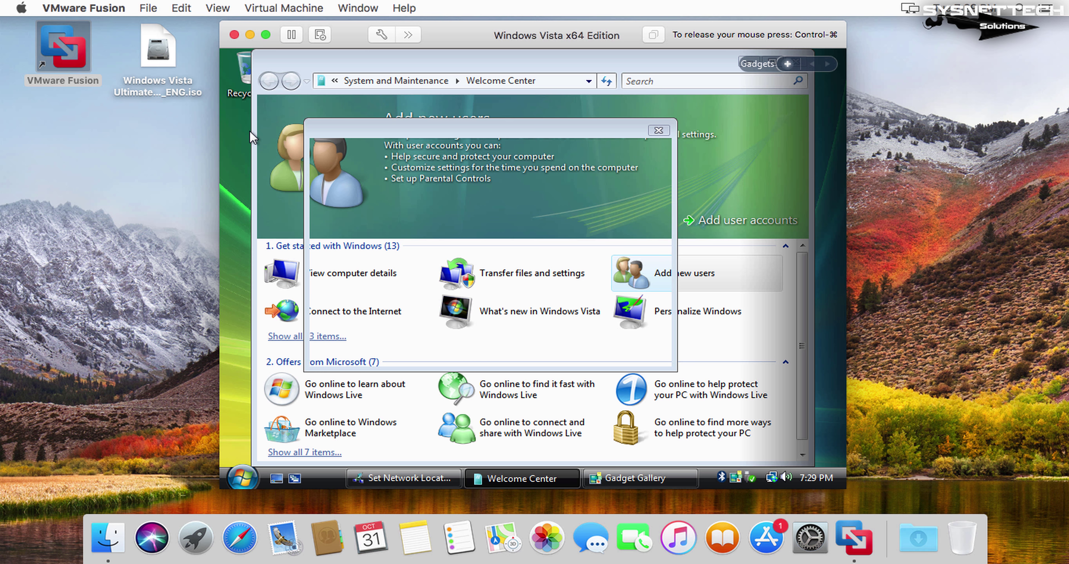
{"action": "left_click", "coordinate": [247, 479]}
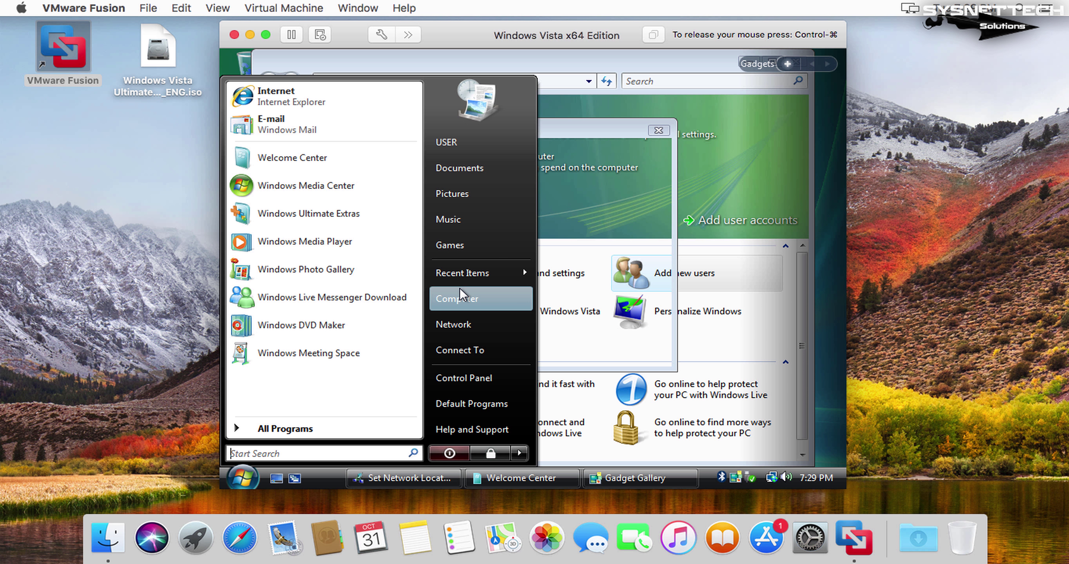
{"action": "right_click", "coordinate": [456, 295]}
{"action": "left_click", "coordinate": [533, 437]}
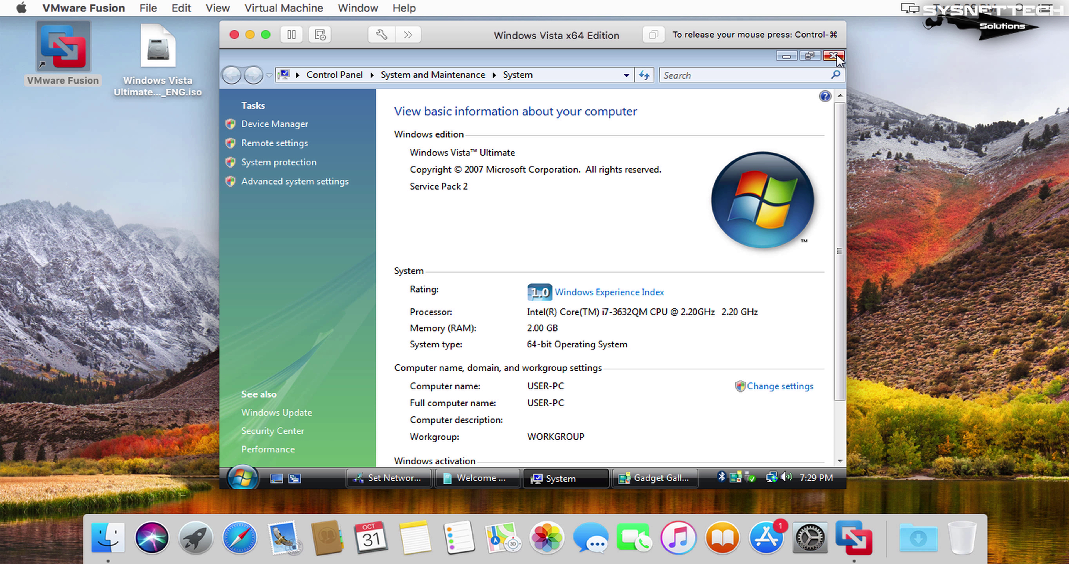
{"action": "left_click", "coordinate": [834, 56]}
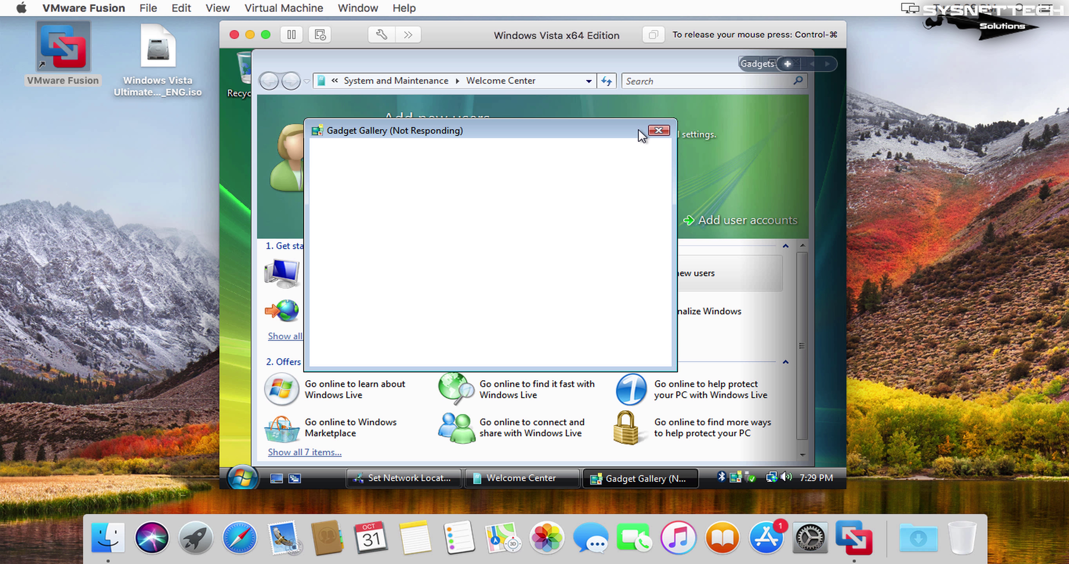
Close the Gadget Gallery, Windows Sidebar and Welcome Center to clear the Vista desktop.
{"action": "left_click", "coordinate": [658, 132]}
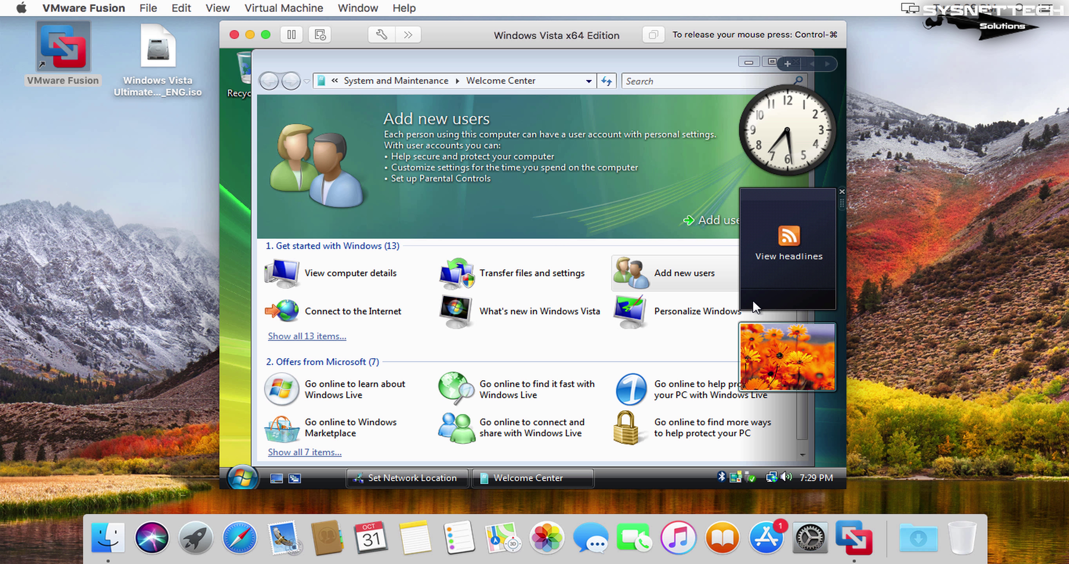
{"action": "right_click", "coordinate": [781, 422]}
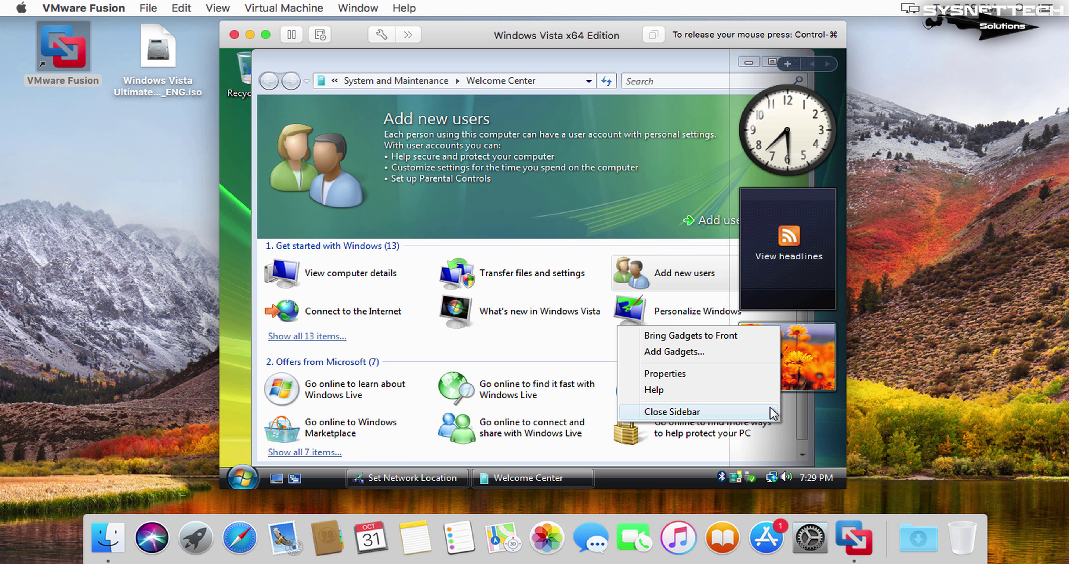
{"action": "left_click", "coordinate": [763, 410]}
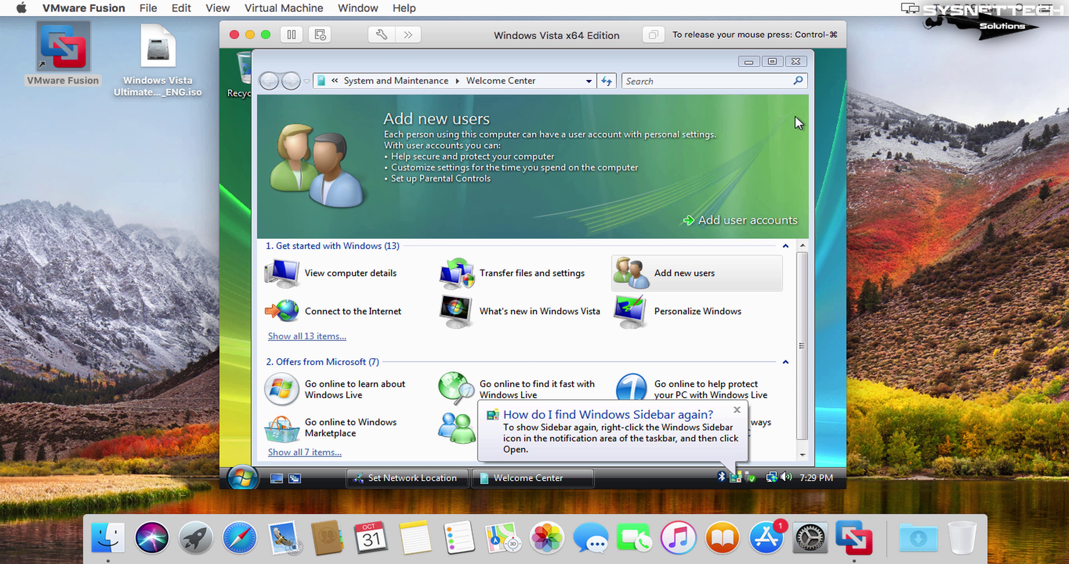
{"action": "left_click", "coordinate": [796, 61]}
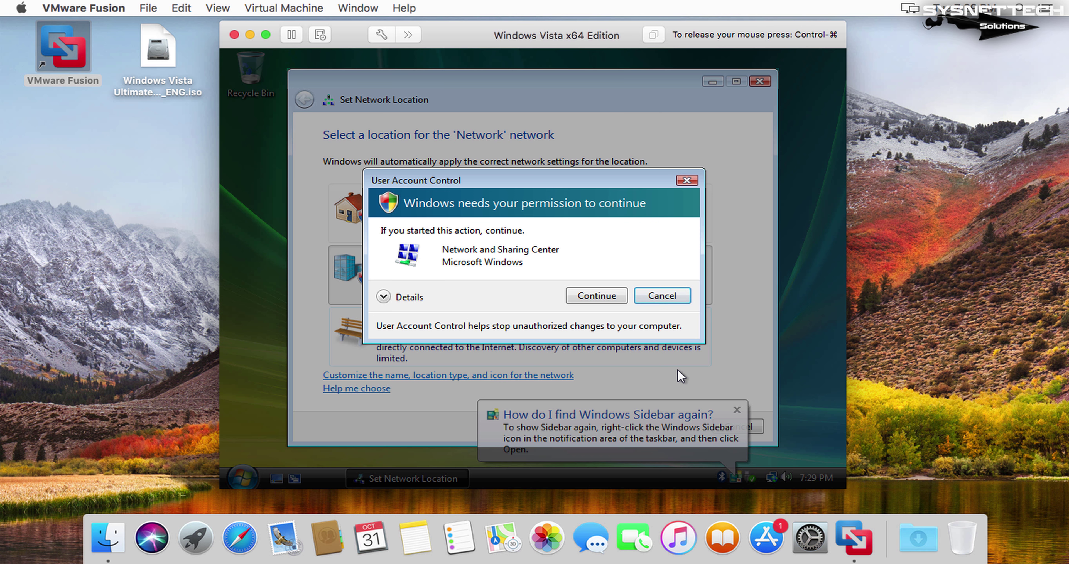
Grant permission to apply the Work network location, dismiss the Sidebar hint and close the network location window.
{"action": "left_click", "coordinate": [593, 295]}
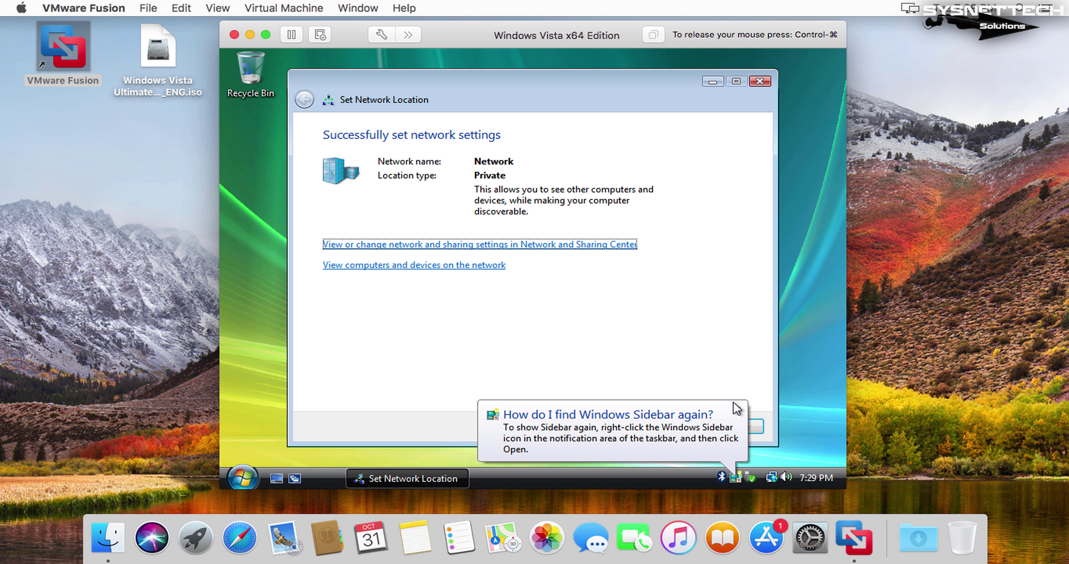
{"action": "left_click", "coordinate": [737, 411]}
{"action": "left_click", "coordinate": [748, 427]}
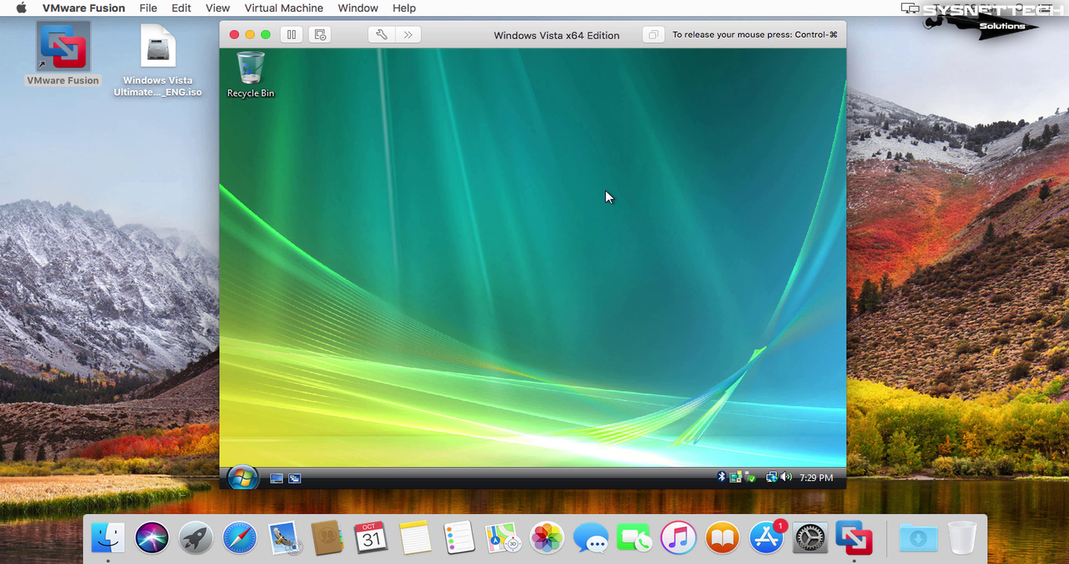
{"action": "right_click", "coordinate": [605, 191]}
{"action": "left_click", "coordinate": [639, 235]}
{"action": "right_click", "coordinate": [512, 161]}
{"action": "left_click", "coordinate": [547, 204]}
Connect the VMware Tools installer CD to the virtual machine.
{"action": "left_click", "coordinate": [292, 12]}
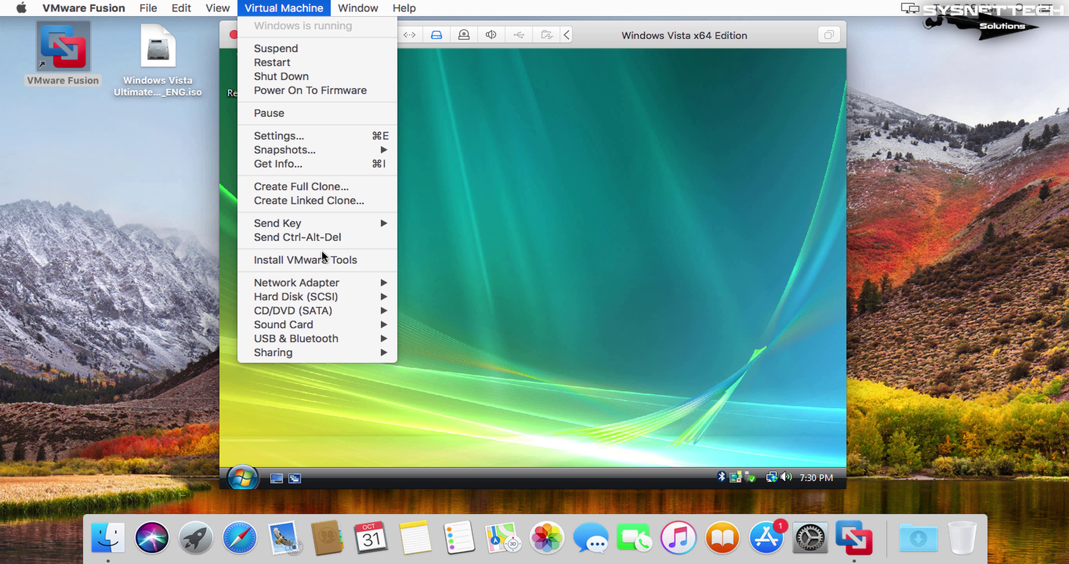
{"action": "left_click", "coordinate": [356, 266]}
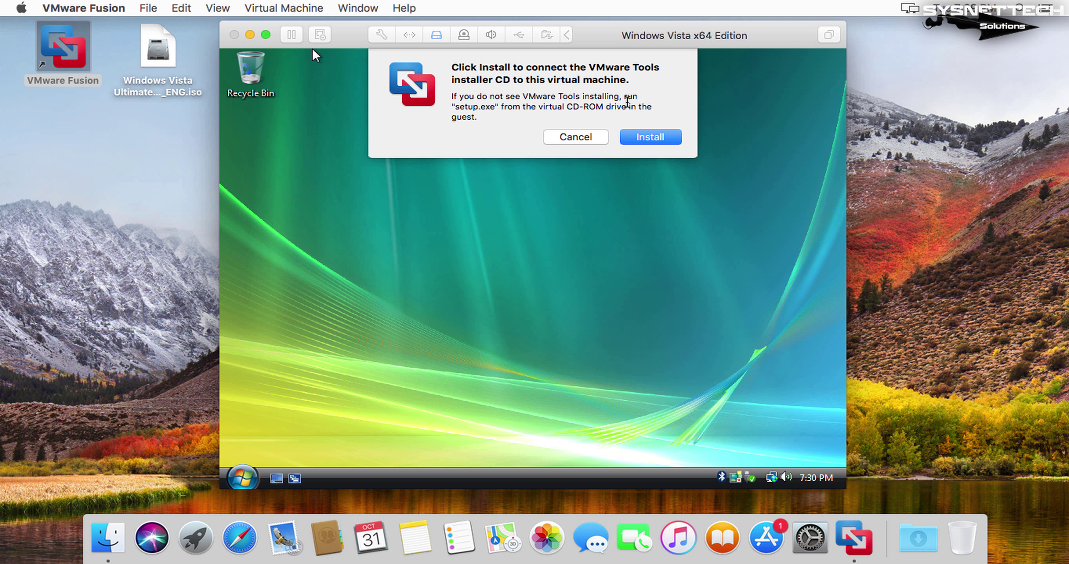
{"action": "left_click", "coordinate": [659, 141]}
{"action": "left_click", "coordinate": [656, 197]}
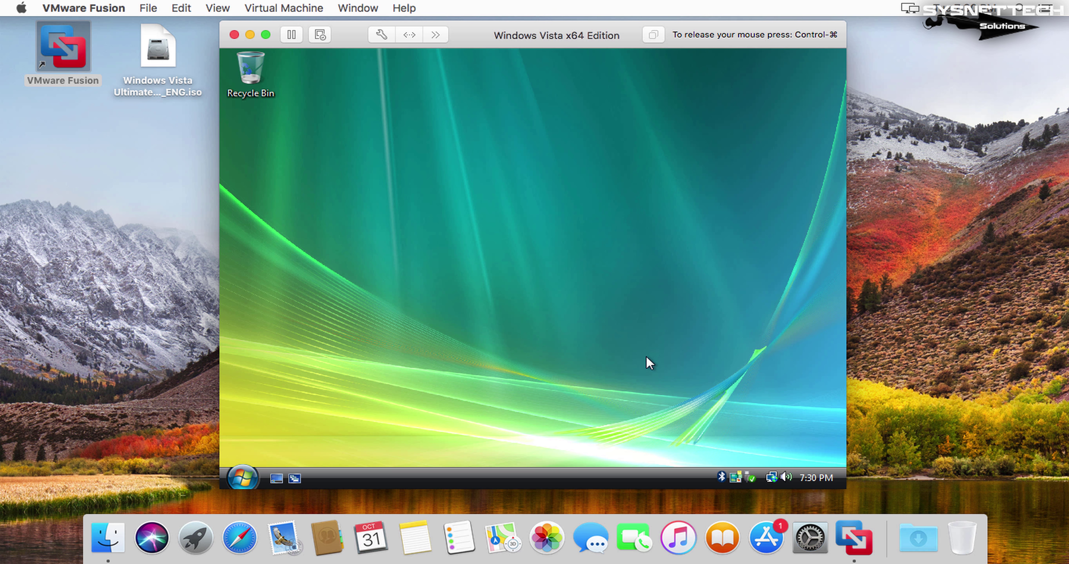
Run the VMware Tools installer from DVD Drive (D:), allow setup64.exe access and close the Computer window.
{"action": "left_click", "coordinate": [243, 478]}
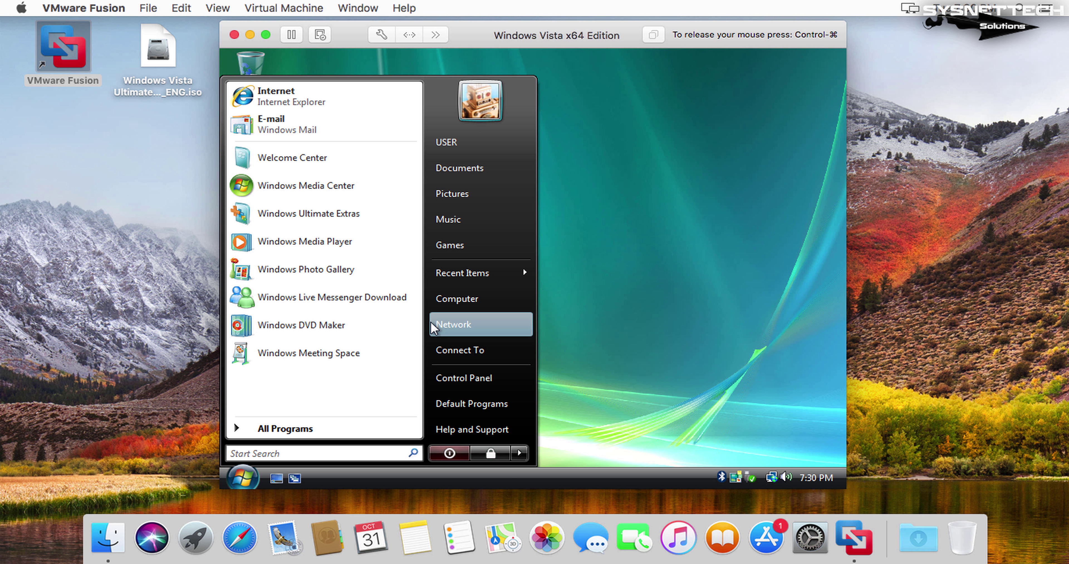
{"action": "left_click", "coordinate": [457, 299]}
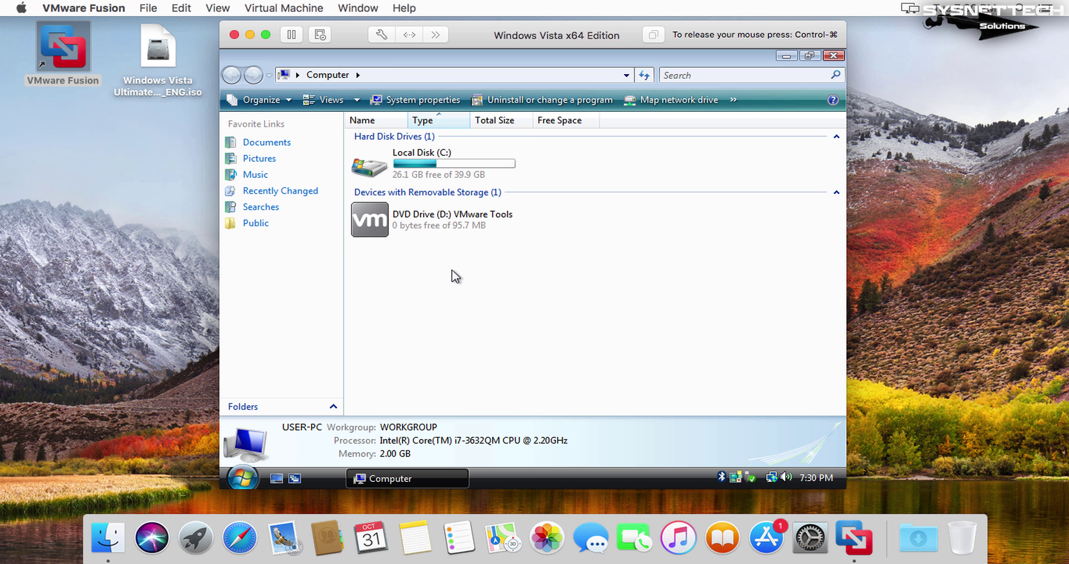
{"action": "double_click", "coordinate": [446, 229]}
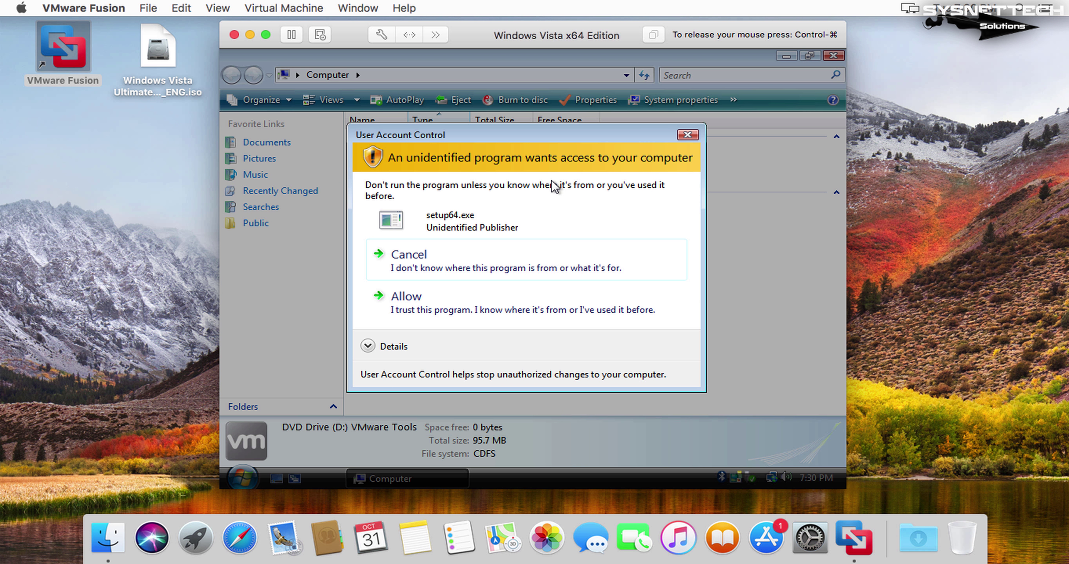
{"action": "left_click", "coordinate": [506, 307]}
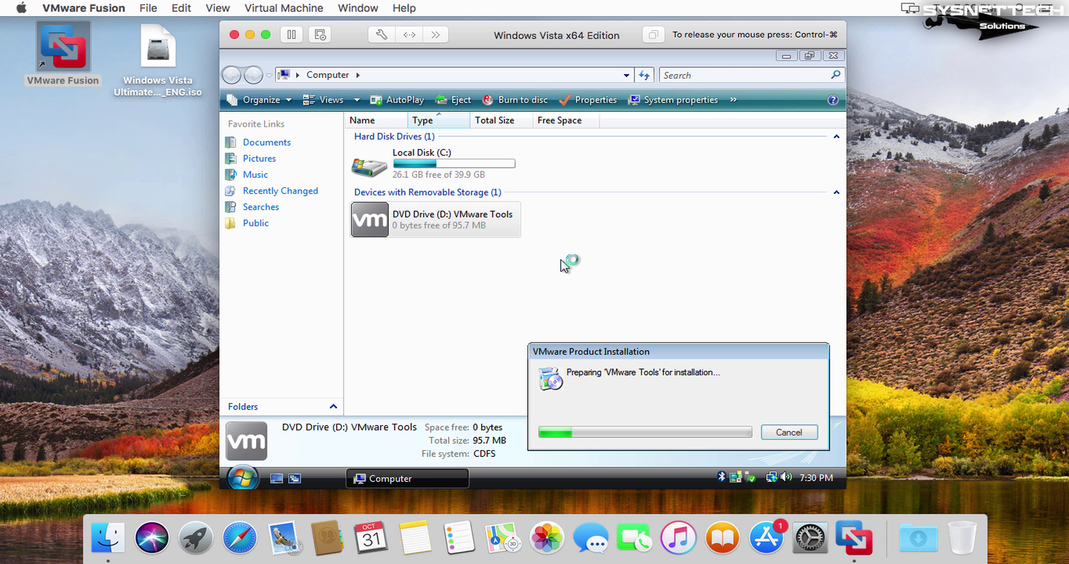
{"action": "left_click", "coordinate": [833, 55]}
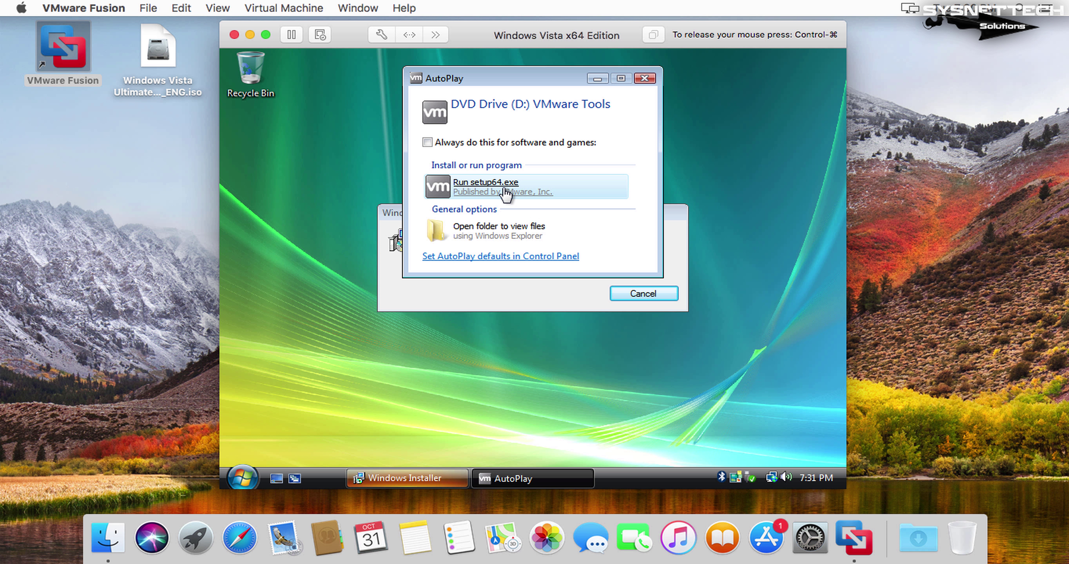
Try to run setup64.exe from the AutoPlay options for the VMware Tools DVD, granting it permission.
{"action": "left_click", "coordinate": [505, 191]}
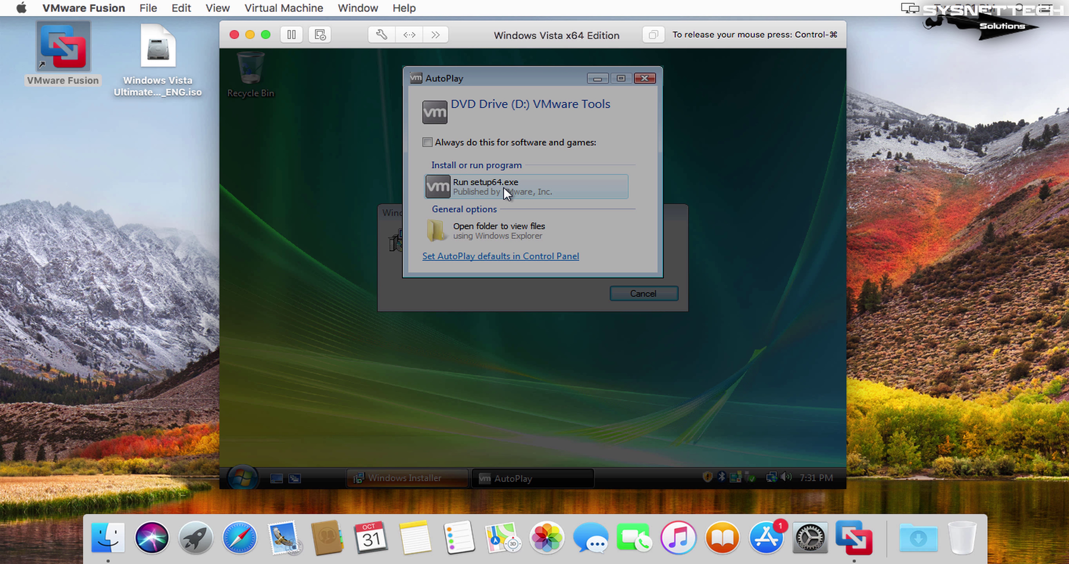
{"action": "left_click", "coordinate": [575, 190]}
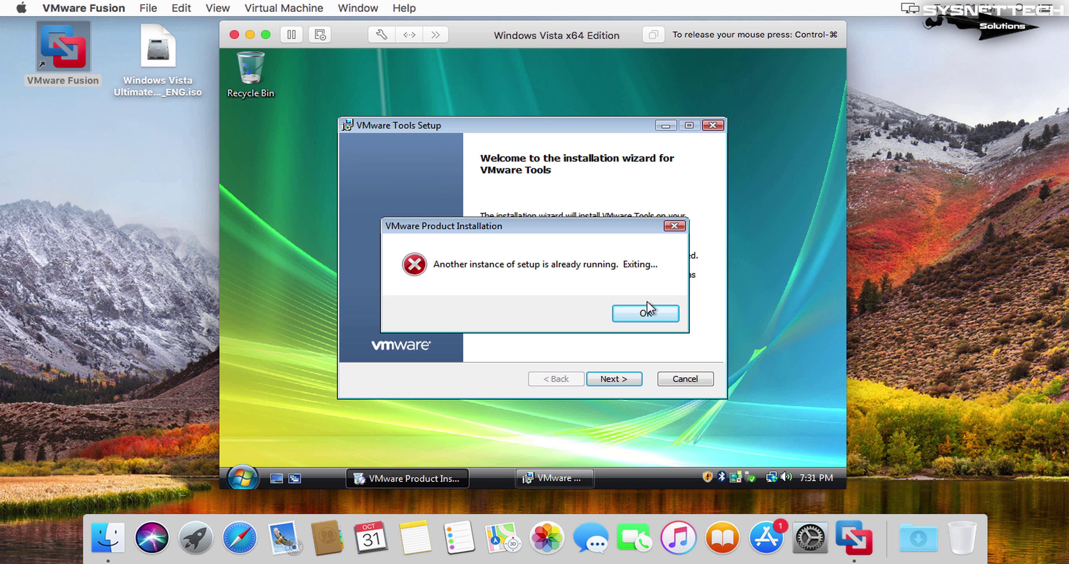
{"action": "left_click", "coordinate": [646, 313]}
Install VMware Tools with the Complete setup type and restart the virtual machine to finish the setup.
{"action": "left_click", "coordinate": [628, 375]}
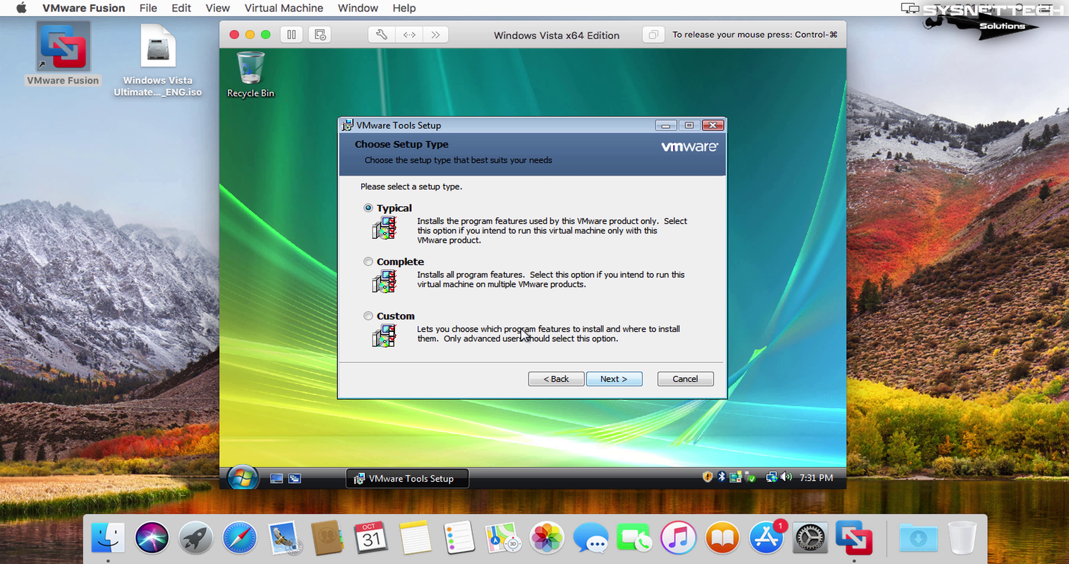
{"action": "left_click", "coordinate": [387, 268]}
{"action": "left_click", "coordinate": [608, 381]}
{"action": "left_click", "coordinate": [608, 380]}
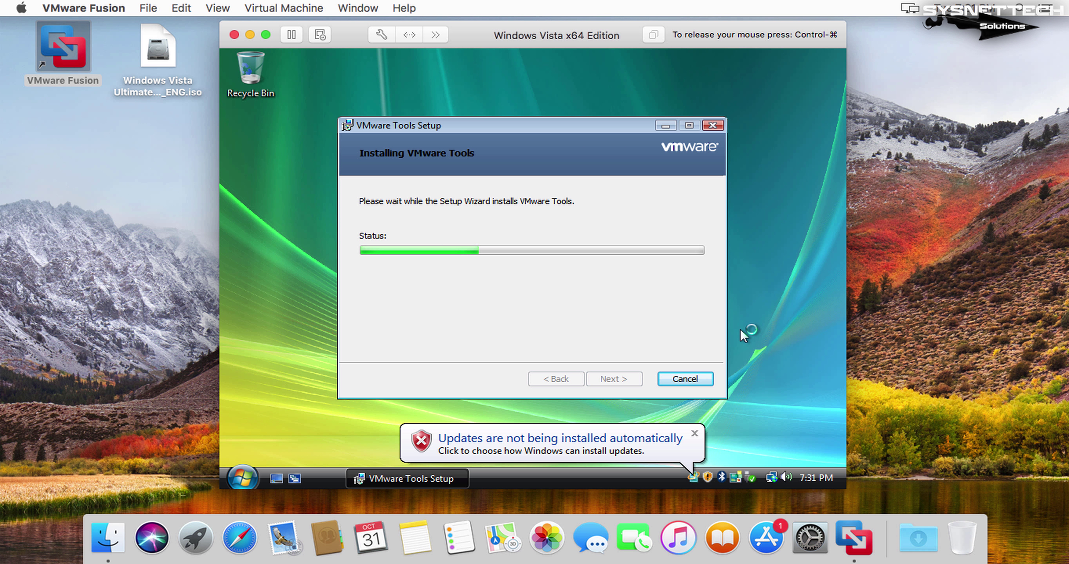
{"action": "left_click", "coordinate": [695, 433]}
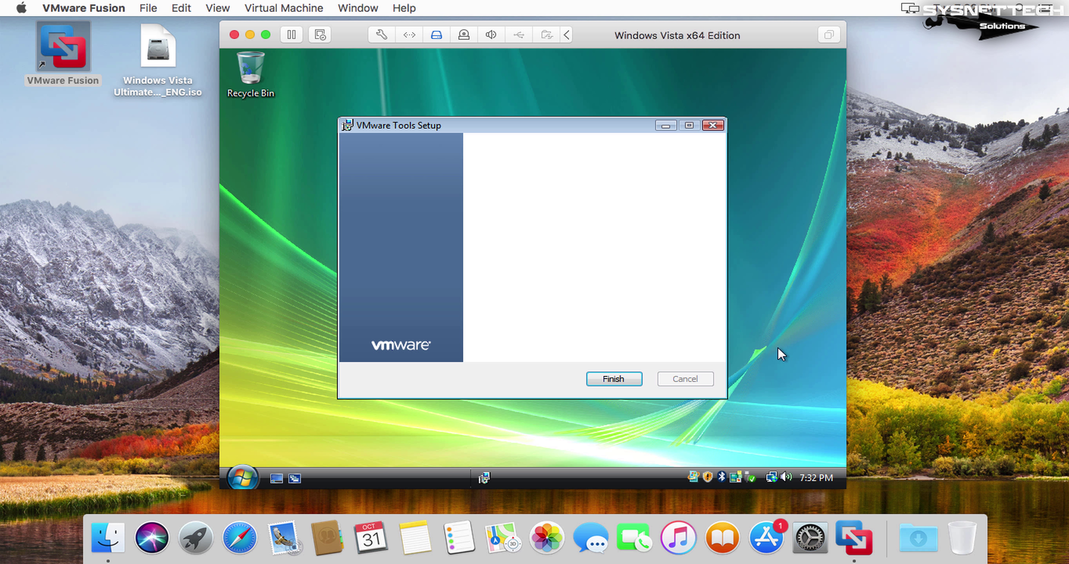
{"action": "left_click", "coordinate": [633, 380]}
{"action": "left_click", "coordinate": [492, 301]}
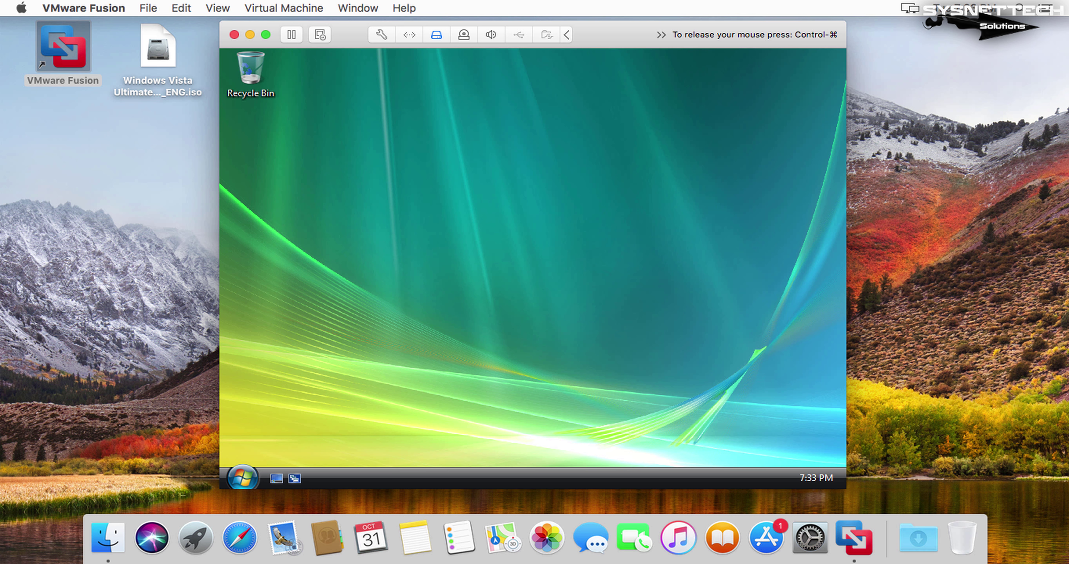
{"action": "right_click", "coordinate": [511, 166]}
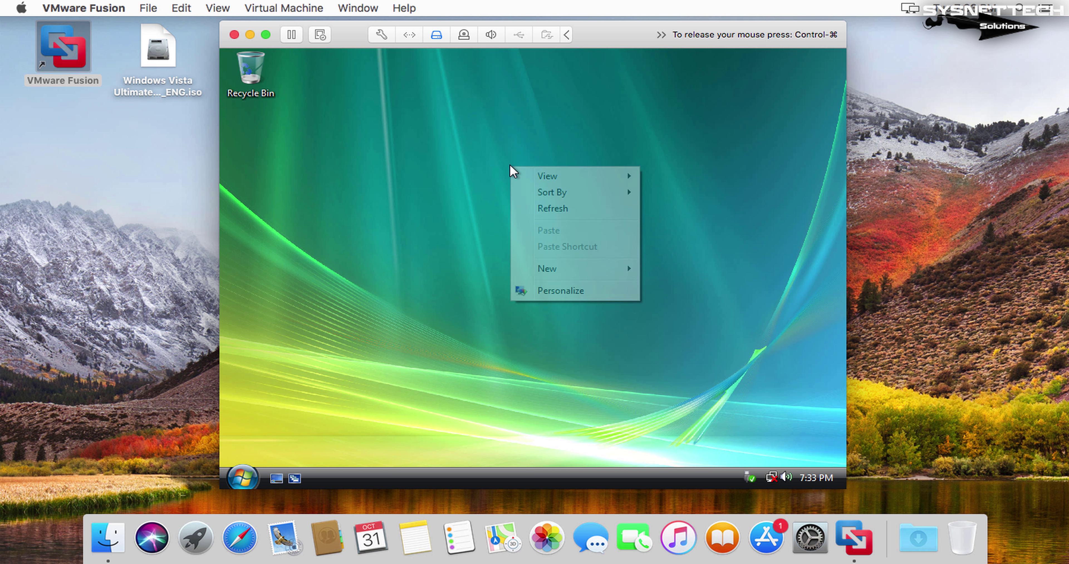
{"action": "left_click", "coordinate": [554, 208]}
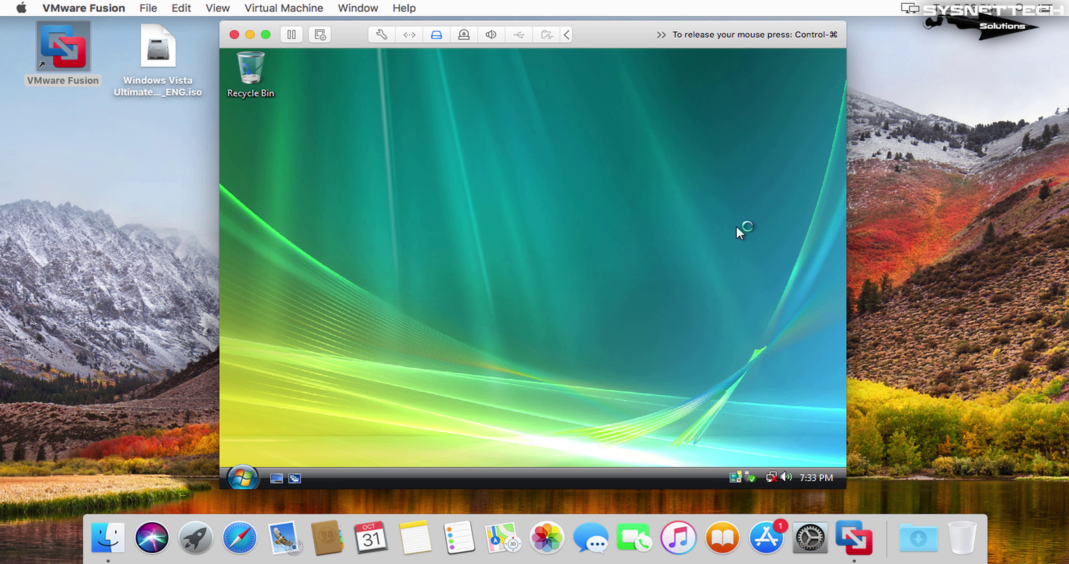
{"action": "right_click", "coordinate": [438, 151]}
{"action": "left_click", "coordinate": [501, 194]}
{"action": "right_click", "coordinate": [424, 203]}
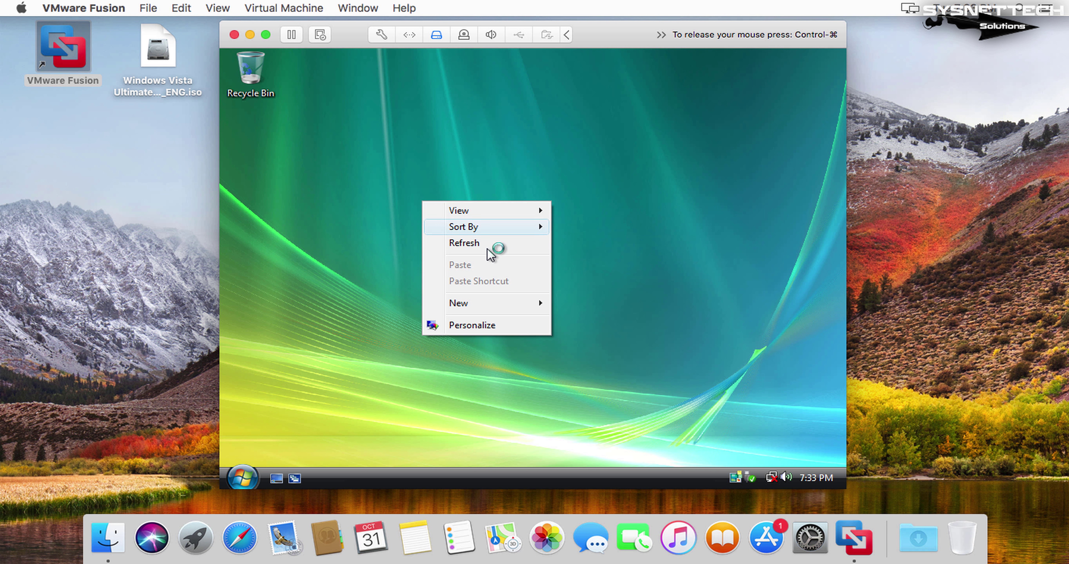
{"action": "left_click", "coordinate": [491, 245]}
Close the Windows Sidebar and refresh the Vista desktop.
{"action": "right_click", "coordinate": [746, 422]}
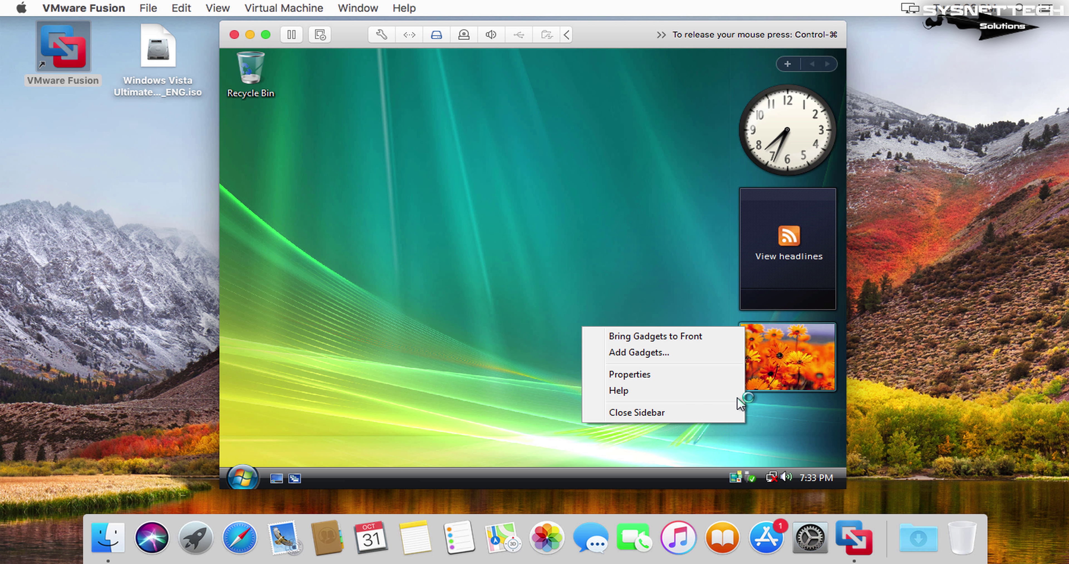
{"action": "left_click", "coordinate": [698, 410]}
{"action": "left_click_drag", "start_coordinate": [741, 267], "coordinate": [604, 219]}
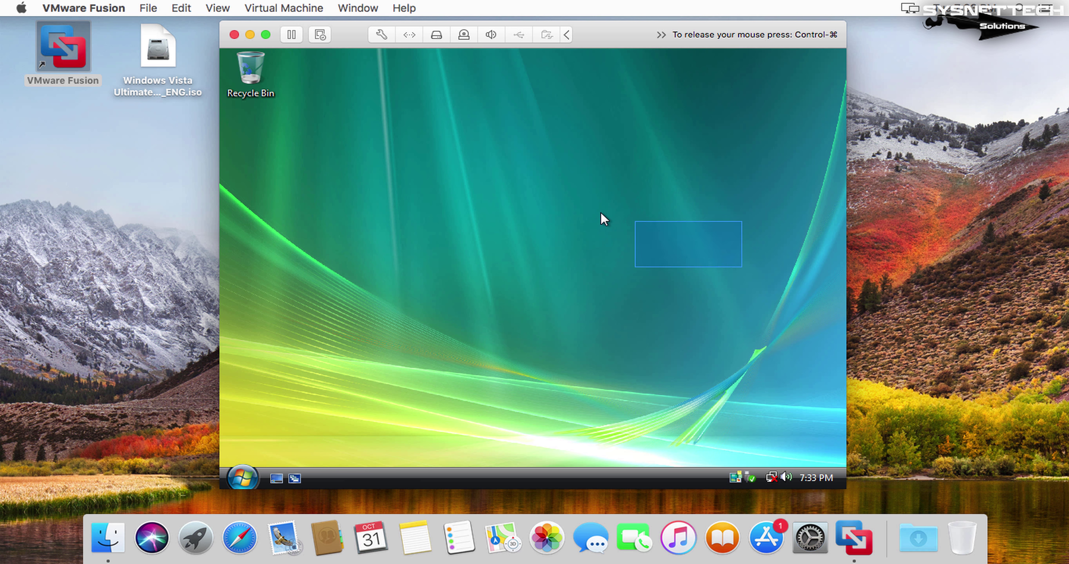
{"action": "right_click", "coordinate": [604, 219]}
{"action": "left_click", "coordinate": [639, 256]}
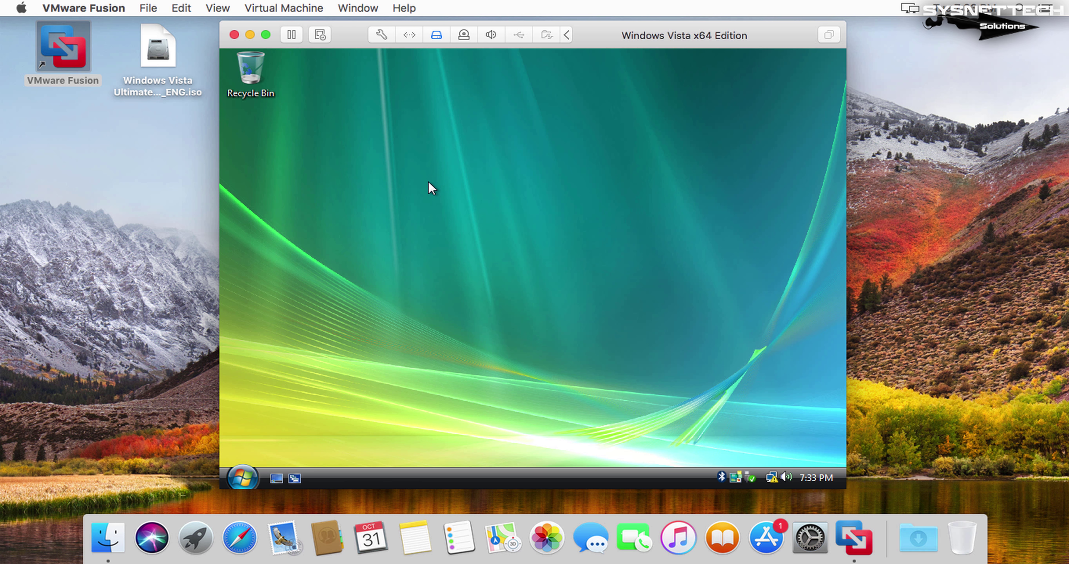
Switch the virtual machine to full screen and refresh the Vista desktop at the new display size.
{"action": "left_click", "coordinate": [266, 34]}
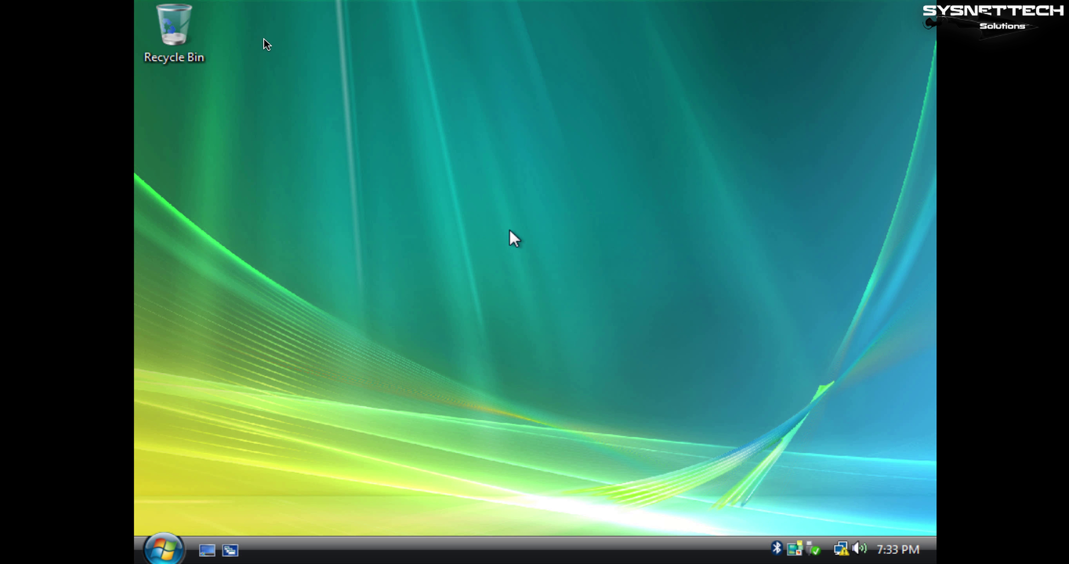
{"action": "right_click", "coordinate": [490, 213]}
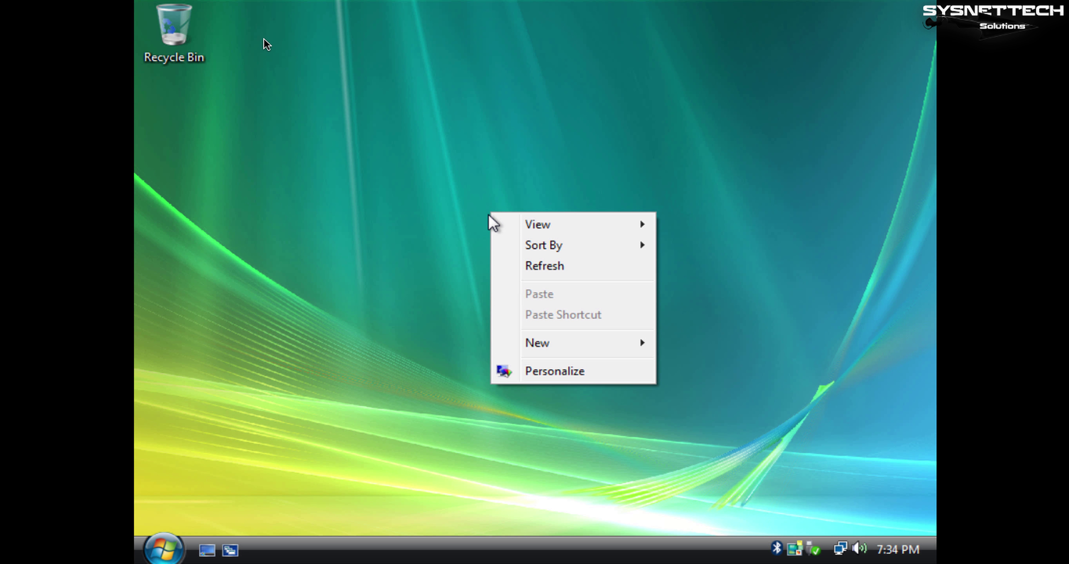
{"action": "left_click", "coordinate": [546, 266]}
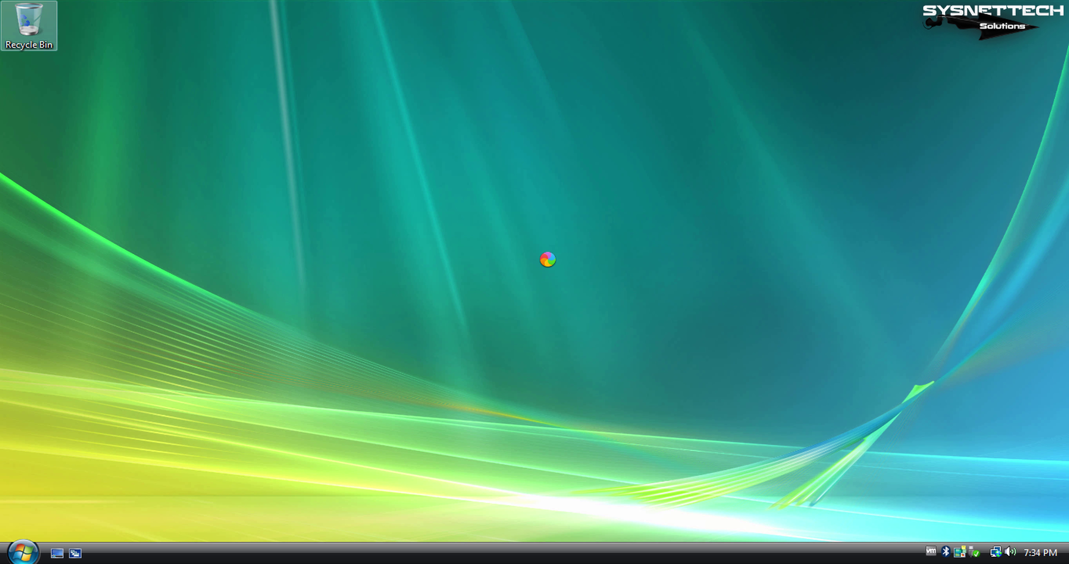
{"action": "right_click", "coordinate": [461, 66]}
{"action": "left_click", "coordinate": [500, 105]}
{"action": "left_click_drag", "start_coordinate": [796, 232], "coordinate": [473, 132]}
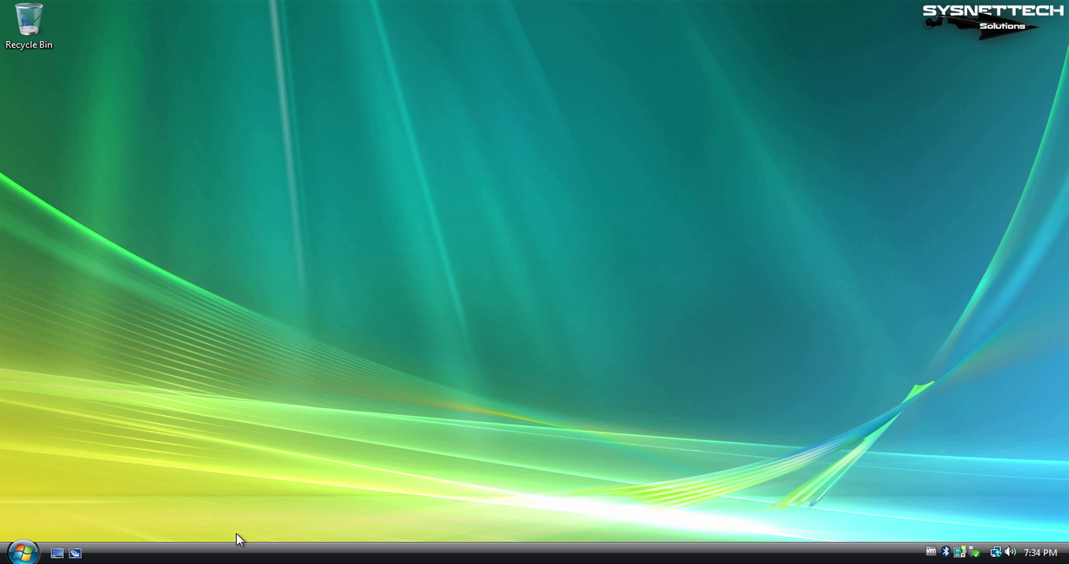
{"action": "right_click", "coordinate": [495, 283]}
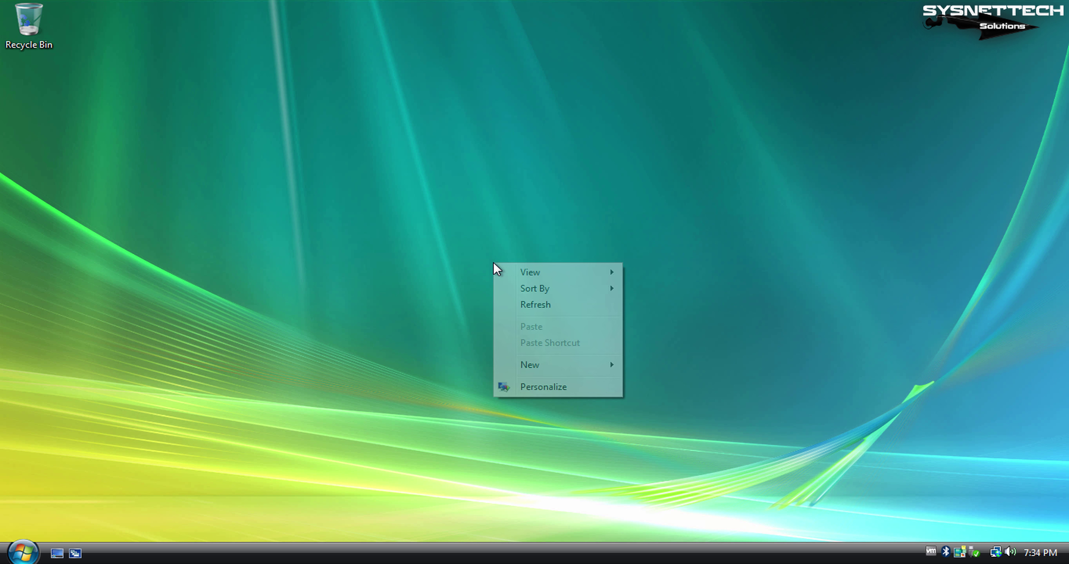
{"action": "left_click", "coordinate": [535, 305]}
Examine the drives and basic hardware details in the Computer window, and close it.
{"action": "left_click", "coordinate": [23, 551]}
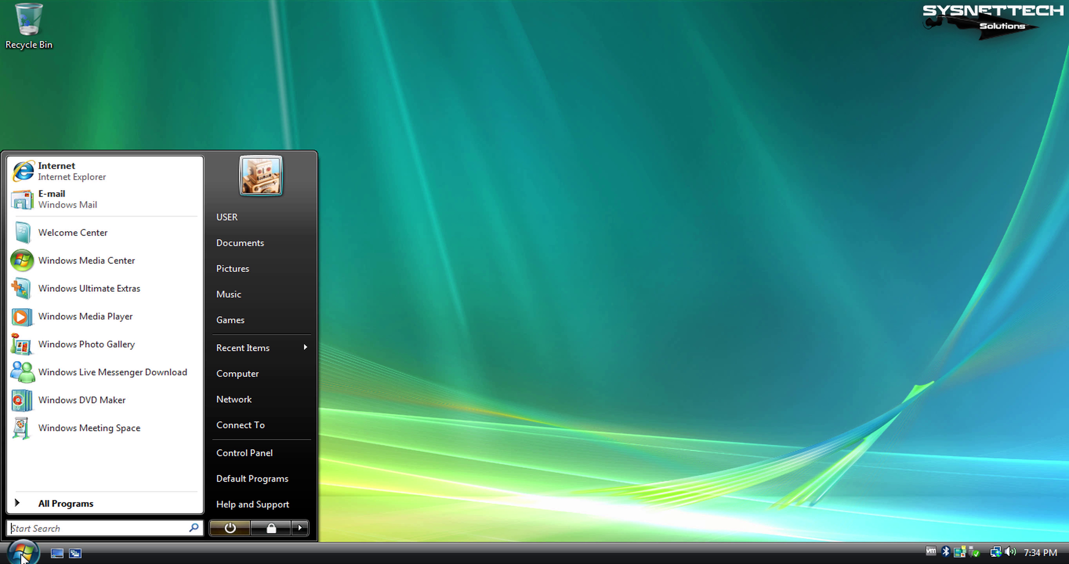
{"action": "left_click", "coordinate": [266, 373]}
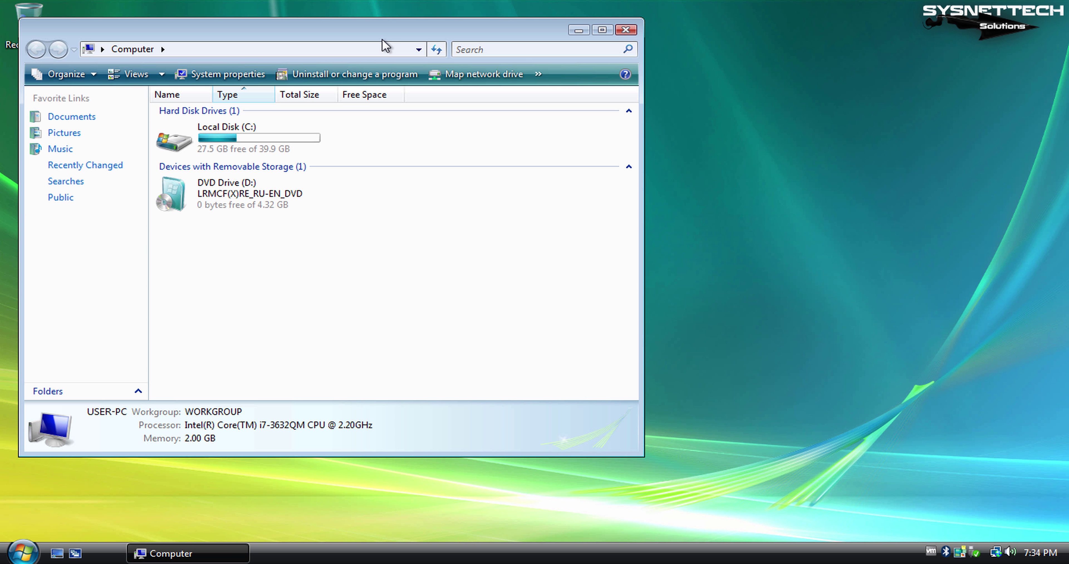
{"action": "left_click_drag", "start_coordinate": [382, 37], "coordinate": [600, 23]}
{"action": "left_click", "coordinate": [845, 16]}
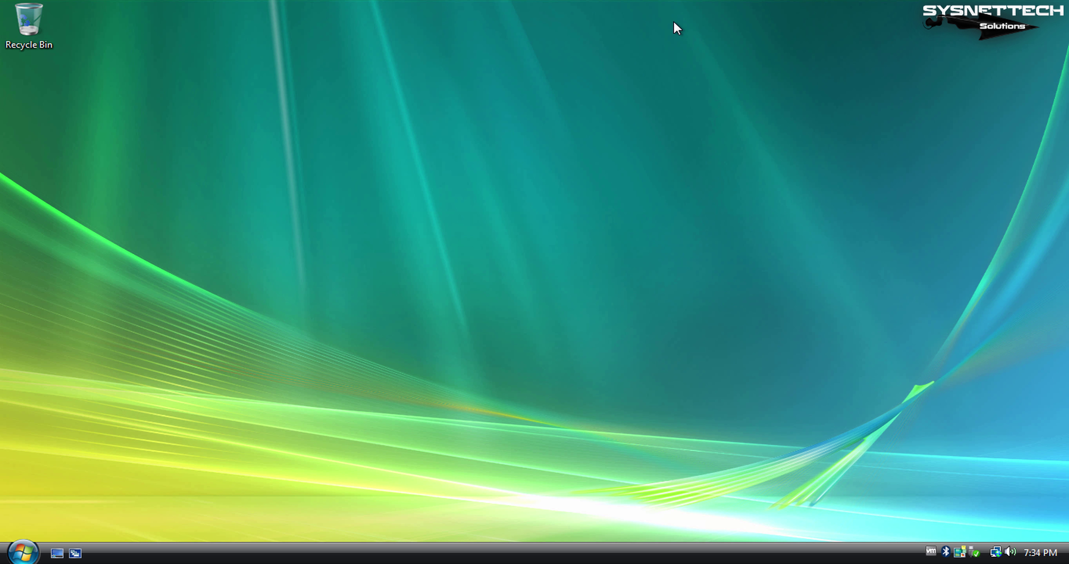
Return the virtual machine from full screen to a normal window and refresh its desktop.
{"action": "mouse_move", "coordinate": [1066, 2]}
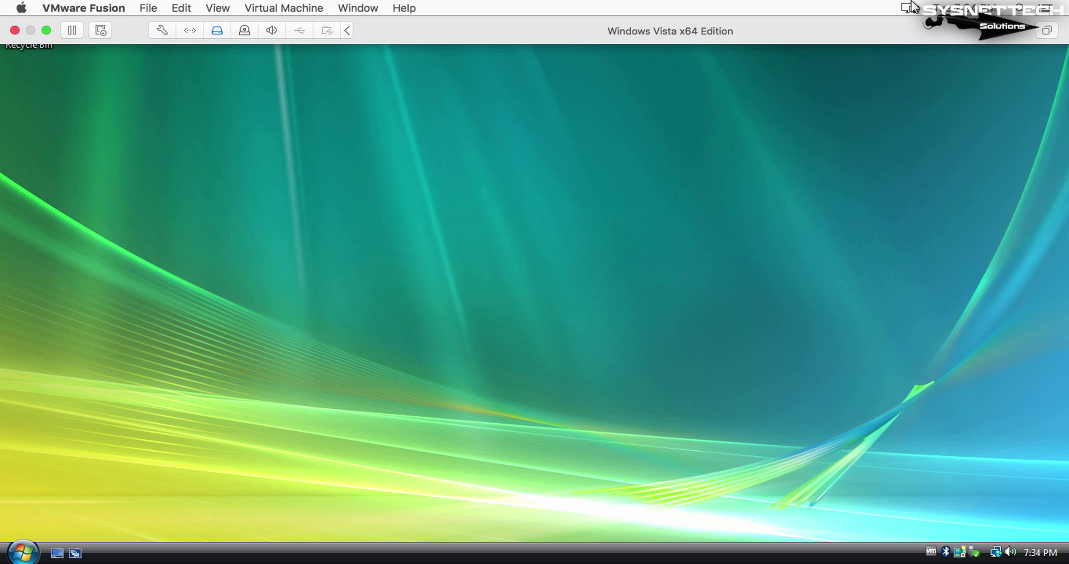
{"action": "left_click", "coordinate": [1047, 31]}
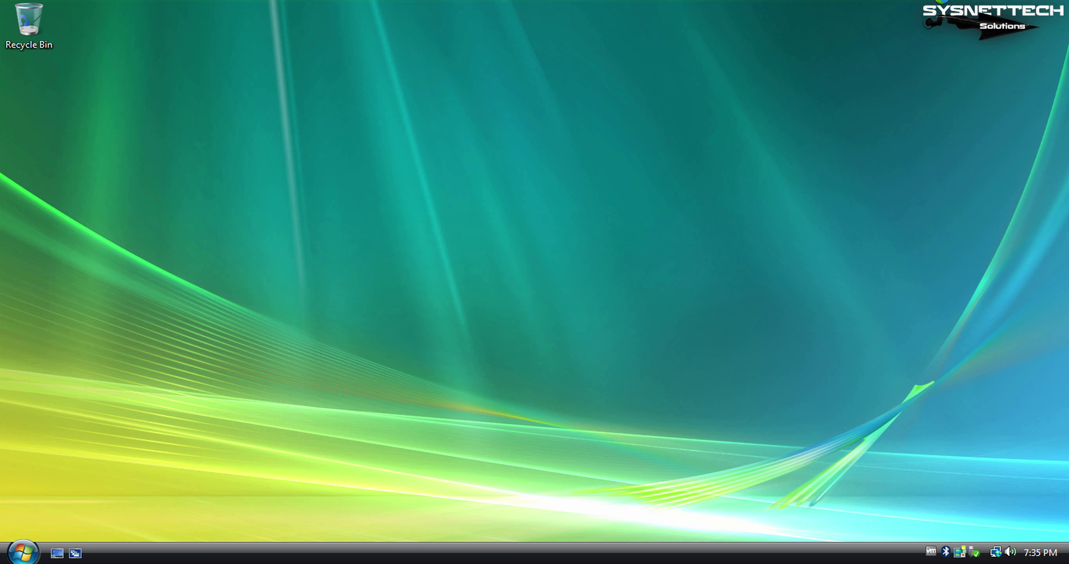
{"action": "mouse_move", "coordinate": [387, 13]}
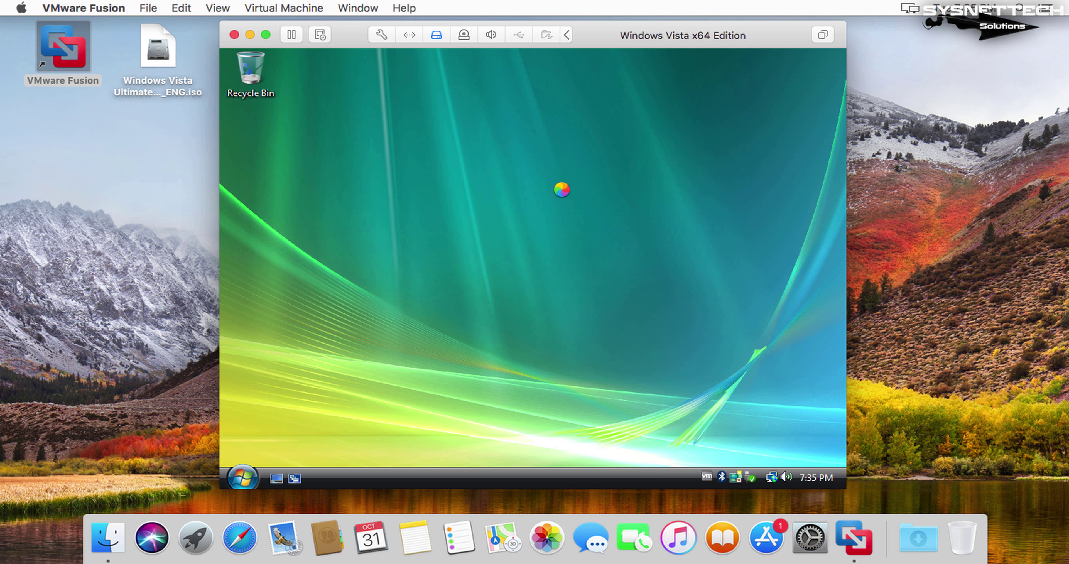
{"action": "right_click", "coordinate": [444, 130]}
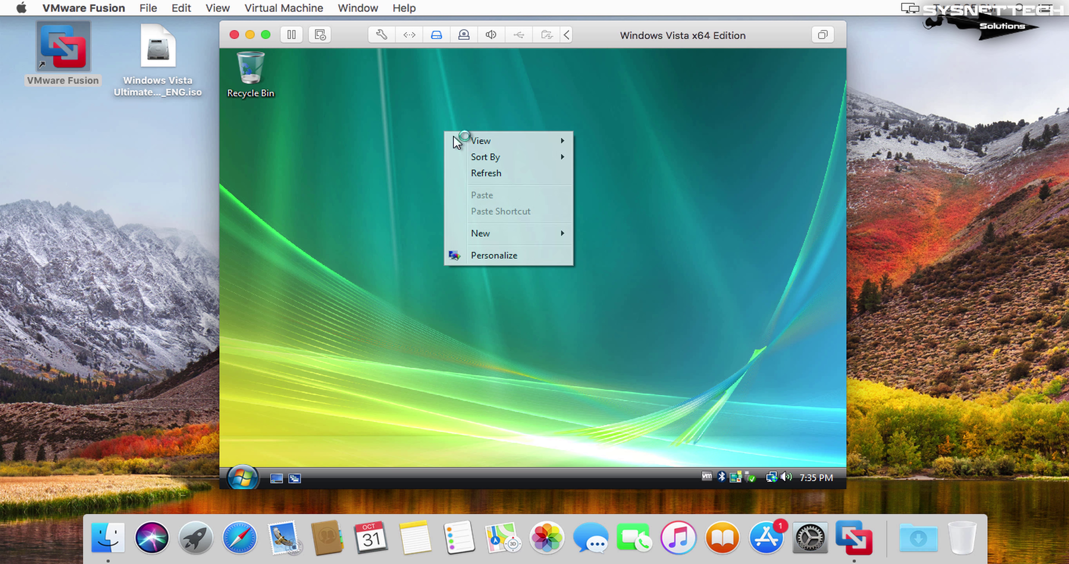
{"action": "left_click", "coordinate": [492, 175]}
Open the Computer's system properties and enlarge the virtual machine window to full screen to view them.
{"action": "left_click", "coordinate": [228, 472]}
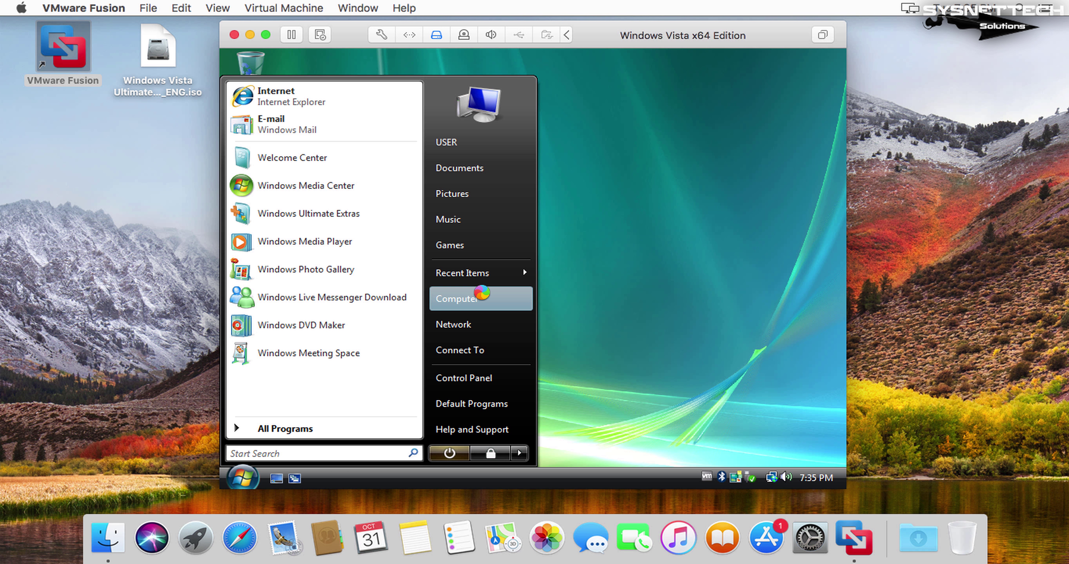
{"action": "right_click", "coordinate": [482, 293]}
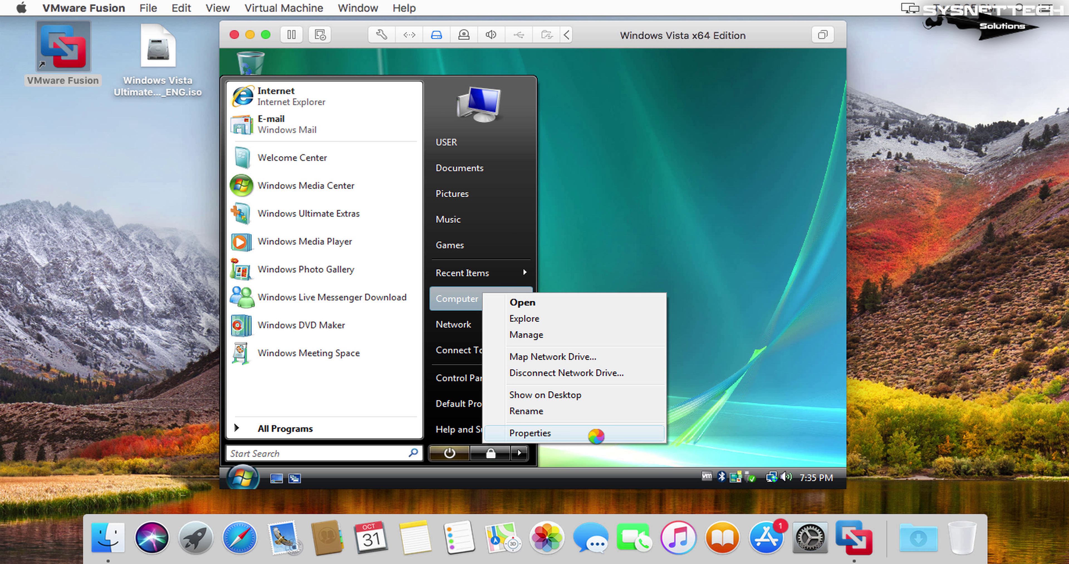
{"action": "left_click", "coordinate": [601, 433]}
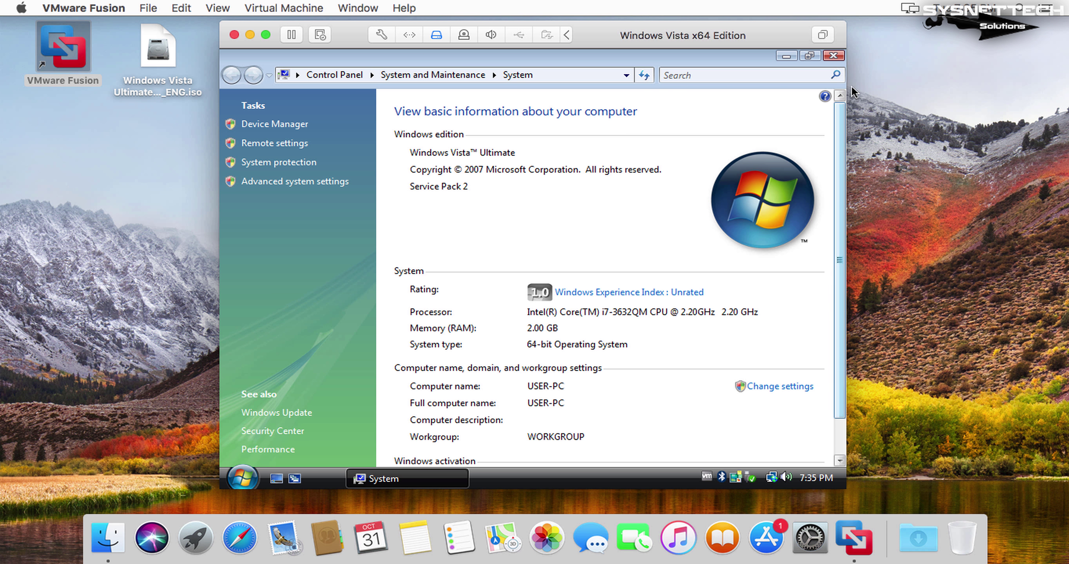
{"action": "double_click", "coordinate": [759, 39]}
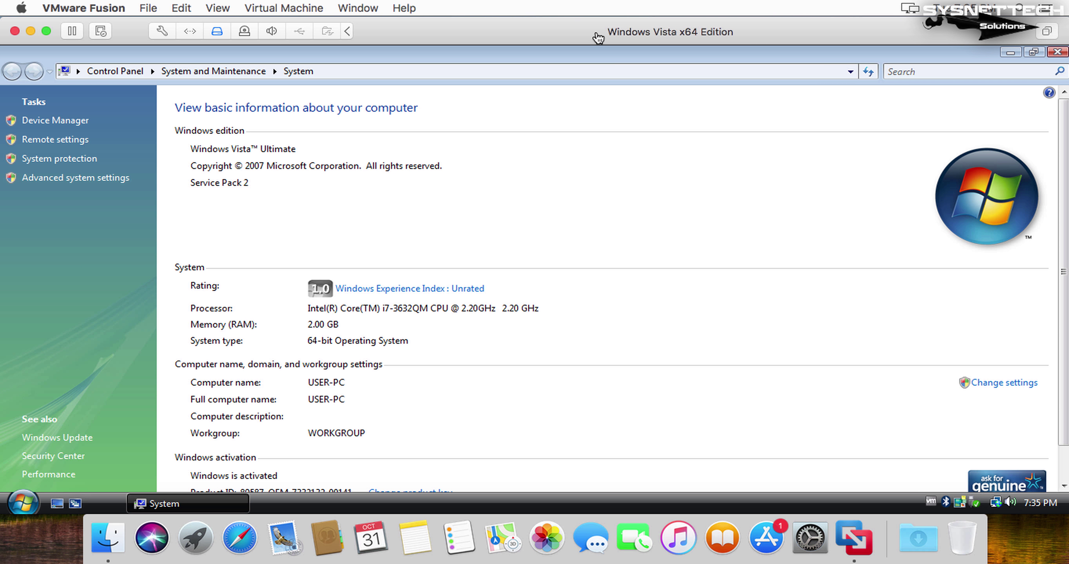
{"action": "left_click_drag", "start_coordinate": [565, 32], "coordinate": [583, 42]}
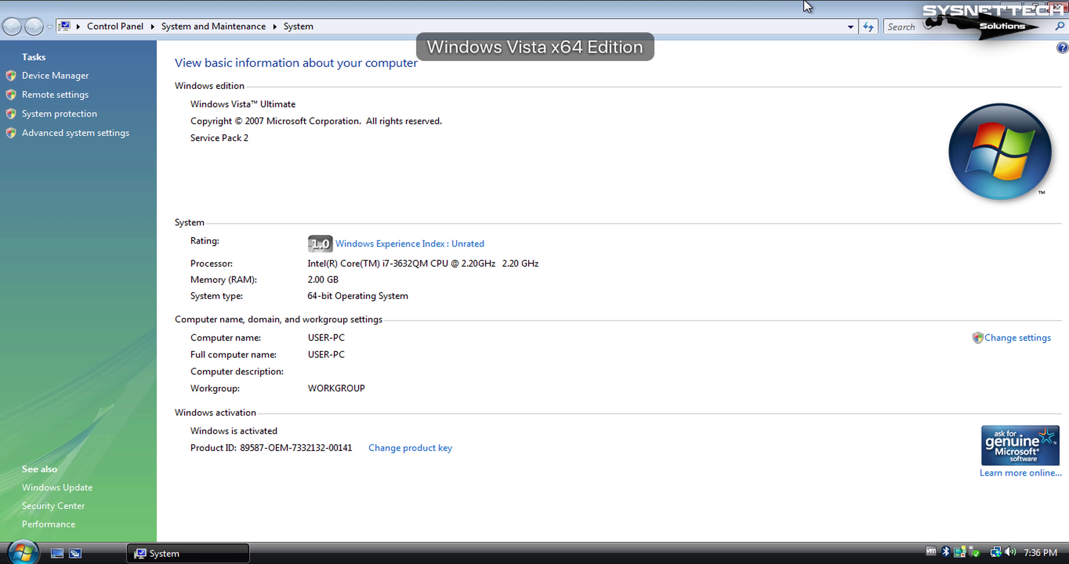
Exit full screen and move the virtual machine window towards the middle of the Mac desktop.
{"action": "mouse_move", "coordinate": [807, 6]}
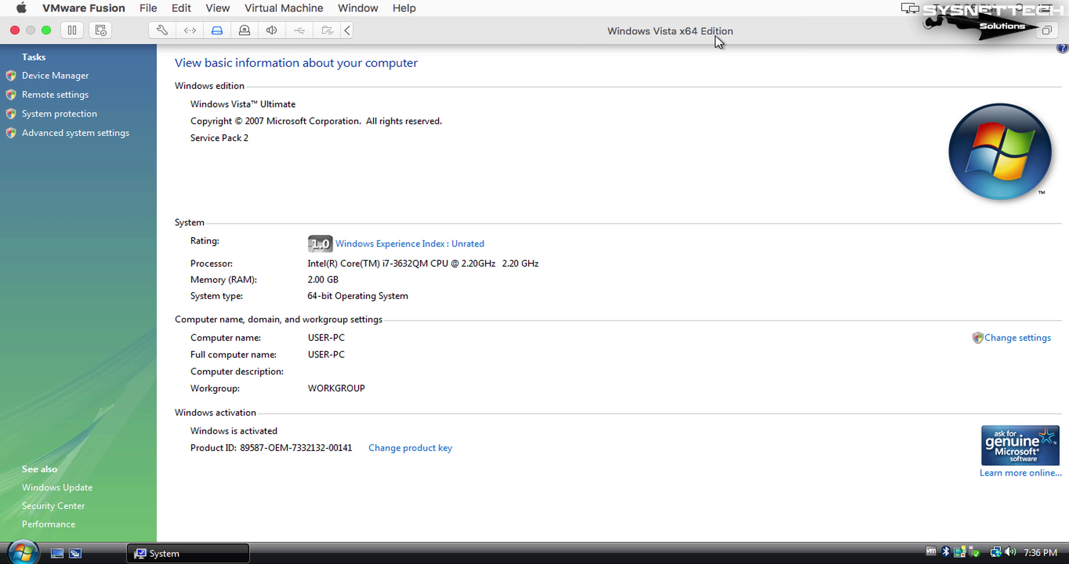
{"action": "left_click", "coordinate": [46, 29]}
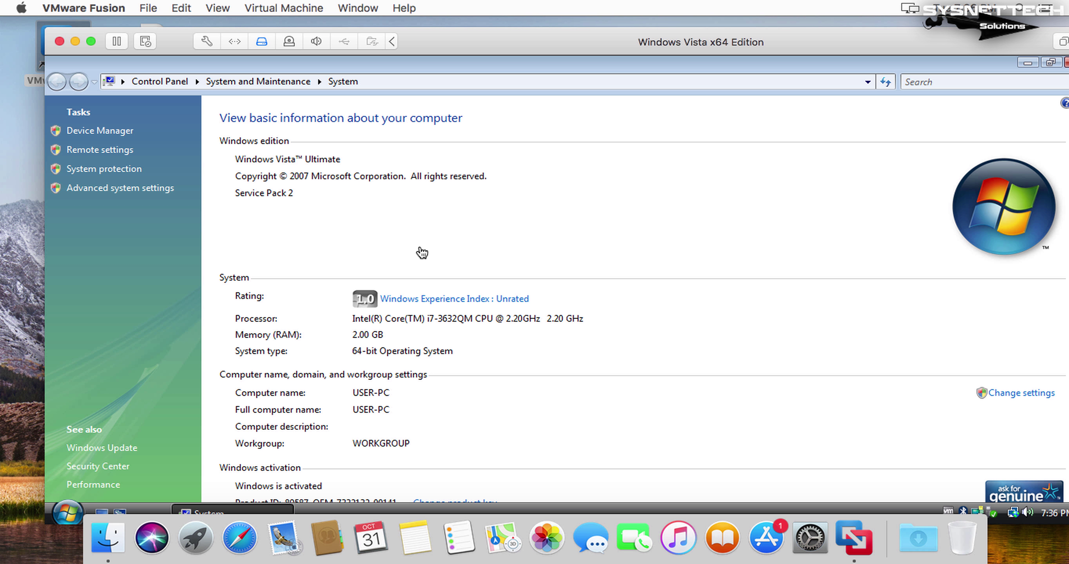
{"action": "left_click_drag", "start_coordinate": [422, 253], "coordinate": [422, 252]}
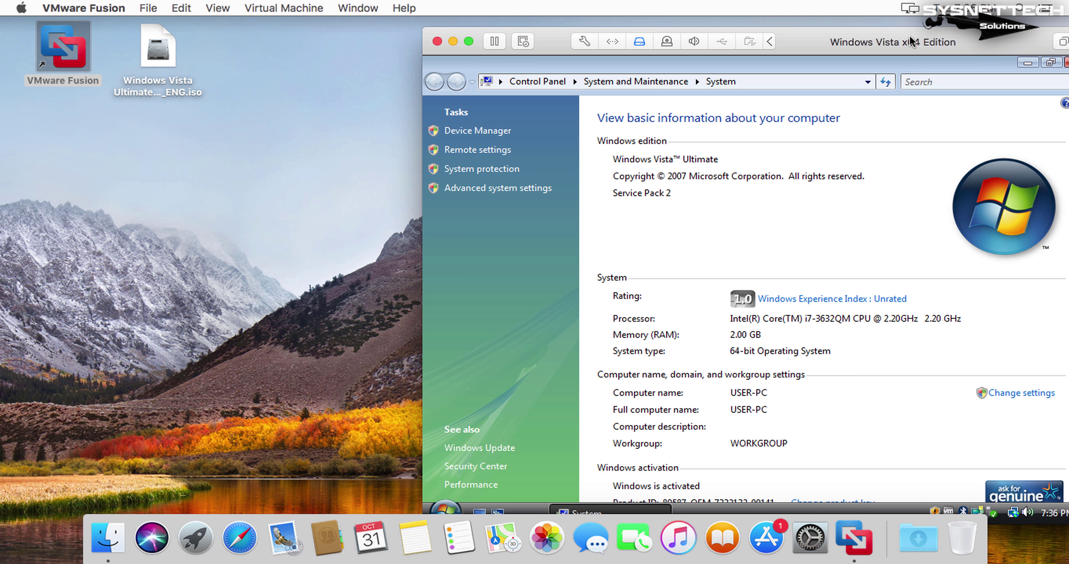
{"action": "left_click_drag", "start_coordinate": [910, 41], "coordinate": [722, 36]}
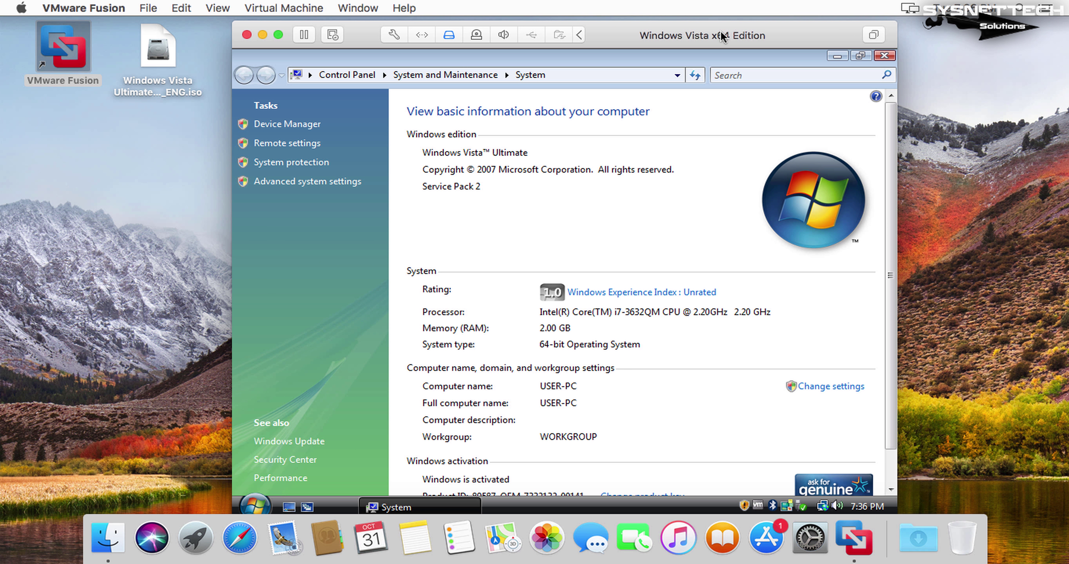